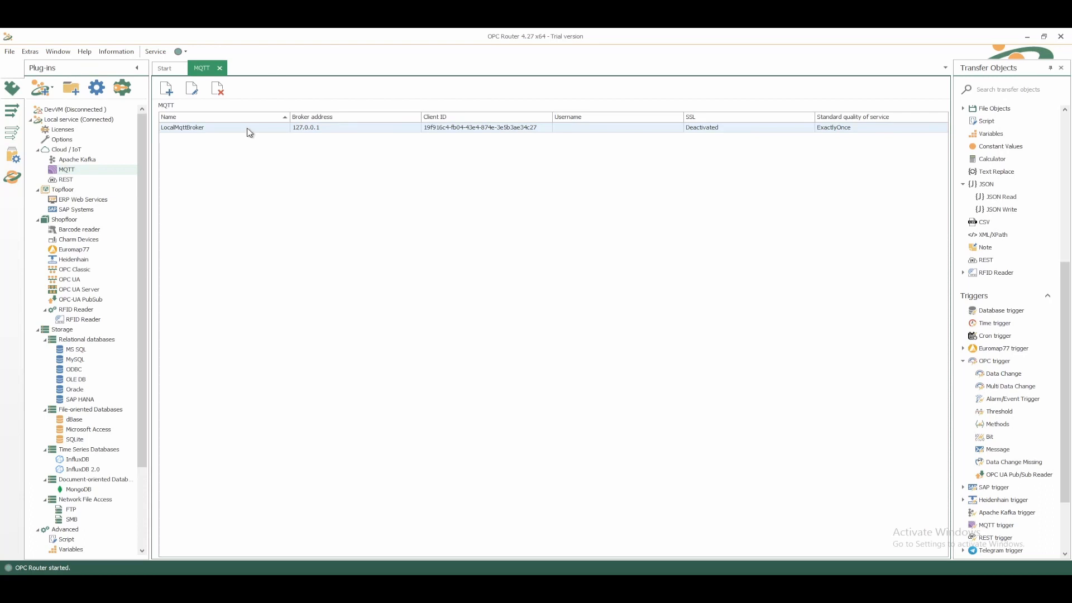
# - Open the LocalMqttBroker configuration and examine its name and the available cloud profiles, keeping MQTT standard
pyautogui.doubleClick(249, 133)
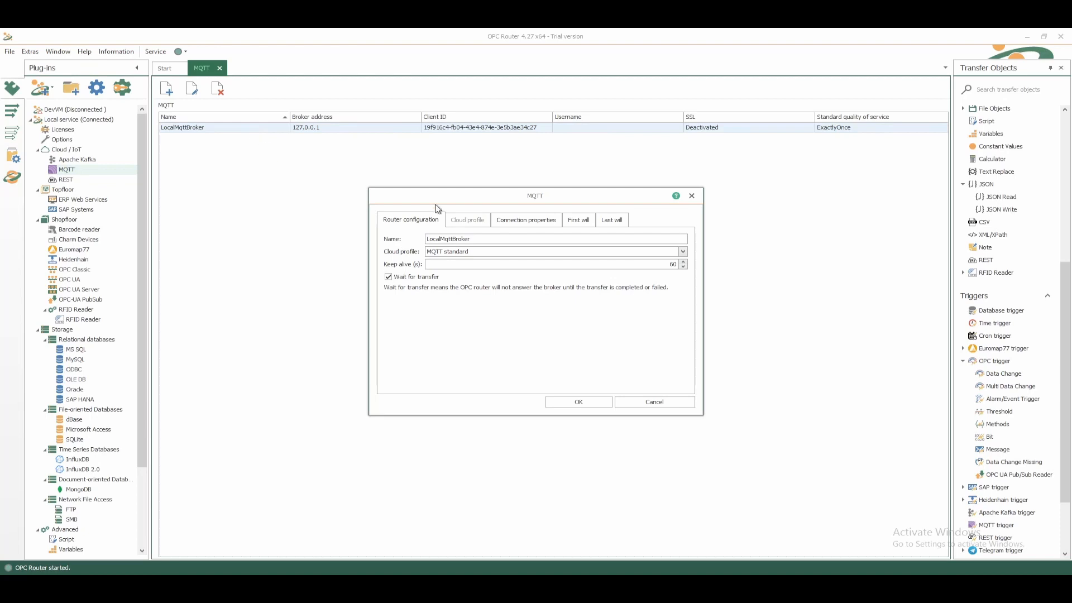
pyautogui.moveTo(478, 240); pyautogui.dragTo(403, 242)
pyautogui.click(502, 254)
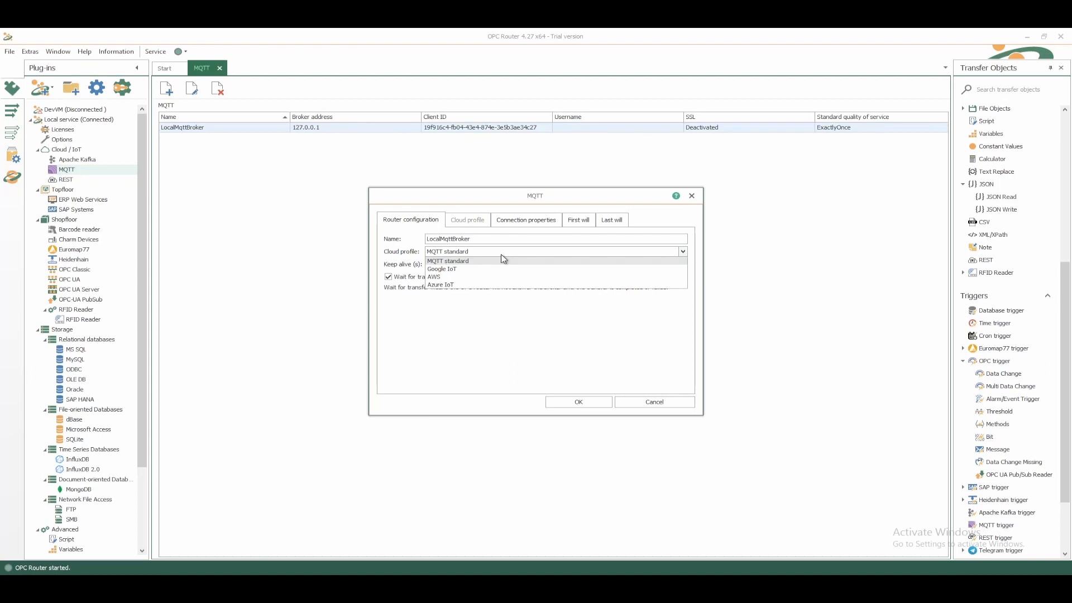
pyautogui.click(502, 258)
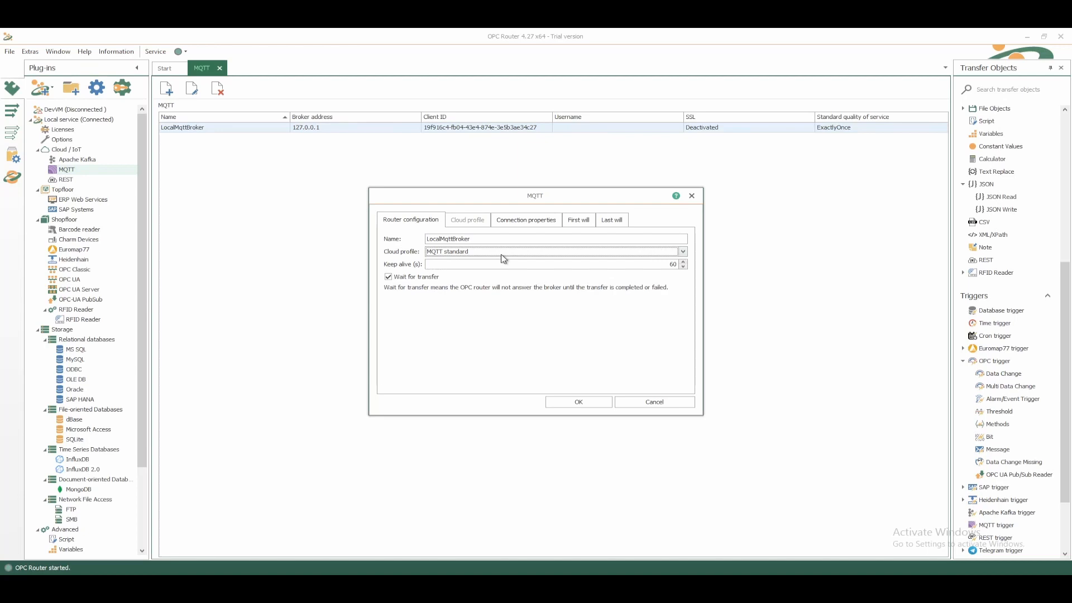
# - Review the broker's address, port and quality of service options in the connection properties, and test the connection
pyautogui.click(512, 224)
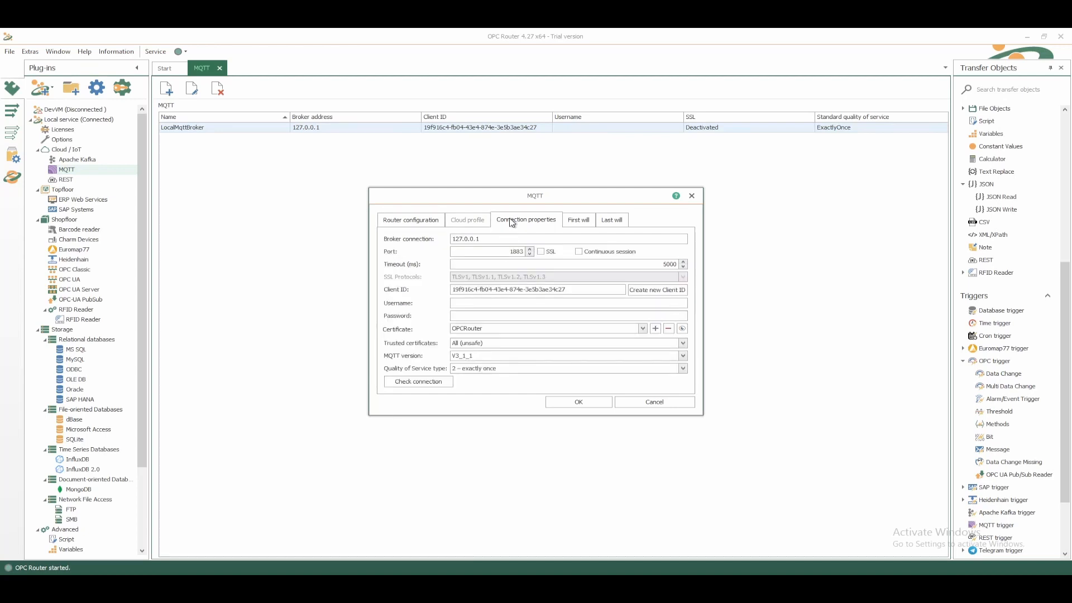
pyautogui.moveTo(496, 240); pyautogui.dragTo(427, 242)
pyautogui.moveTo(495, 252); pyautogui.dragTo(581, 255)
pyautogui.click(527, 370)
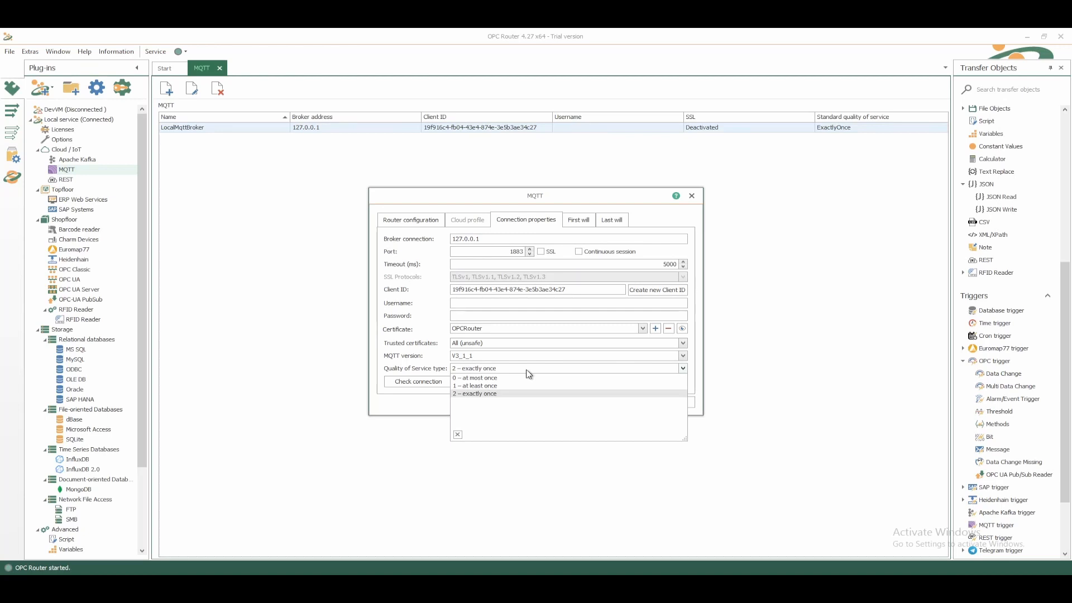
pyautogui.click(529, 371)
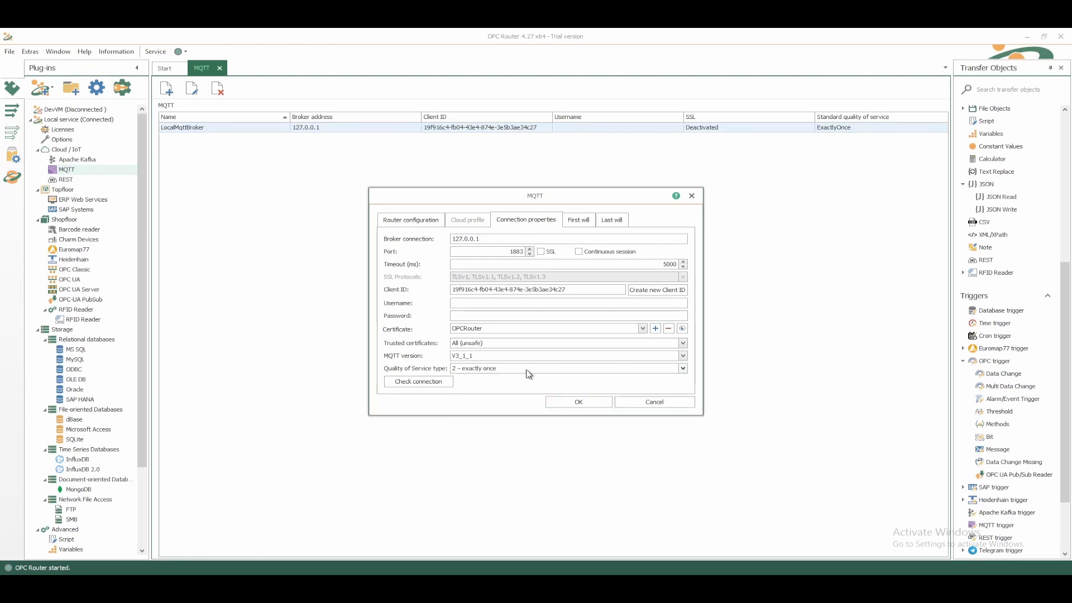
pyautogui.click(420, 383)
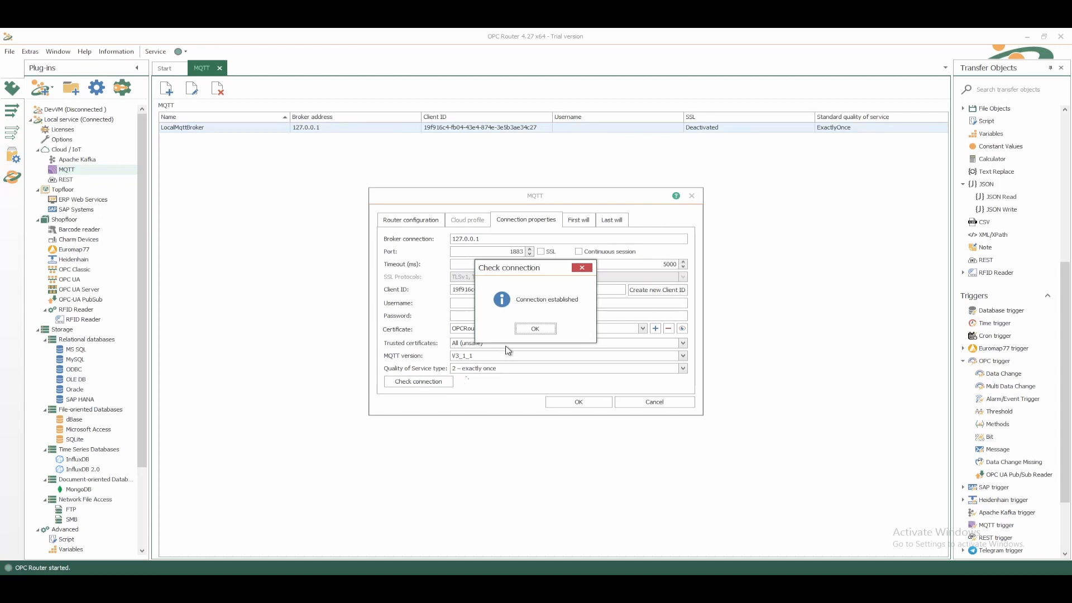
pyautogui.click(535, 329)
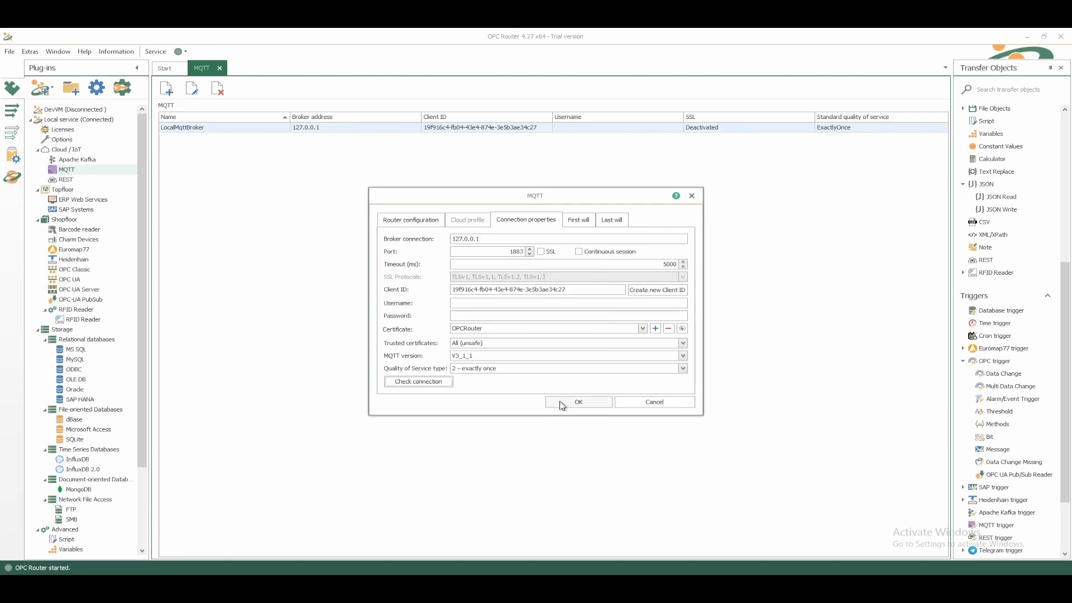
# - Examine the first will and last will settings of LocalMqttBroker and accept the configuration
pyautogui.click(578, 222)
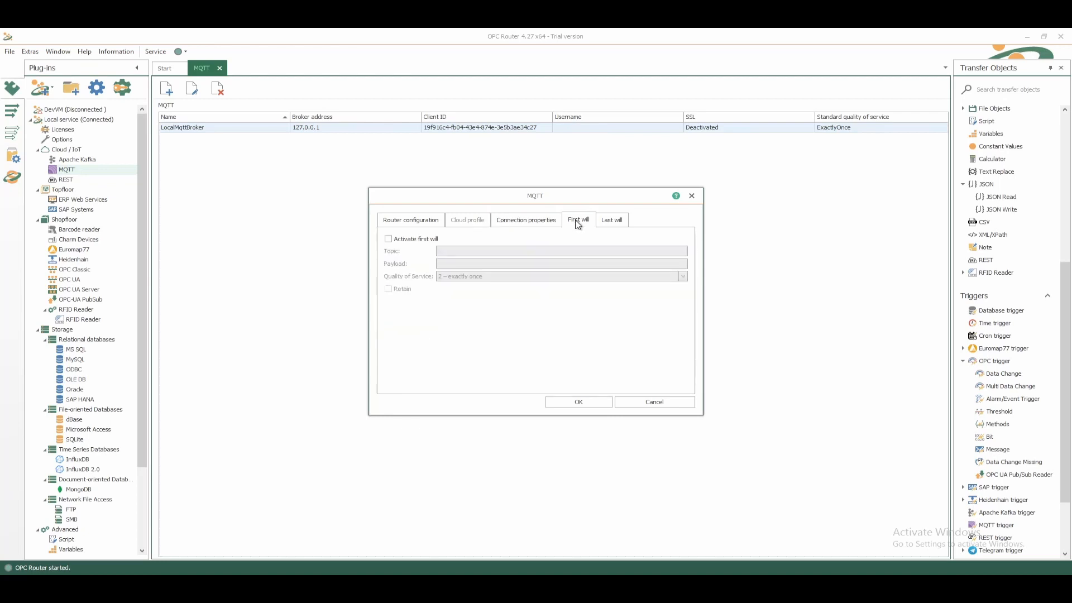
pyautogui.click(613, 222)
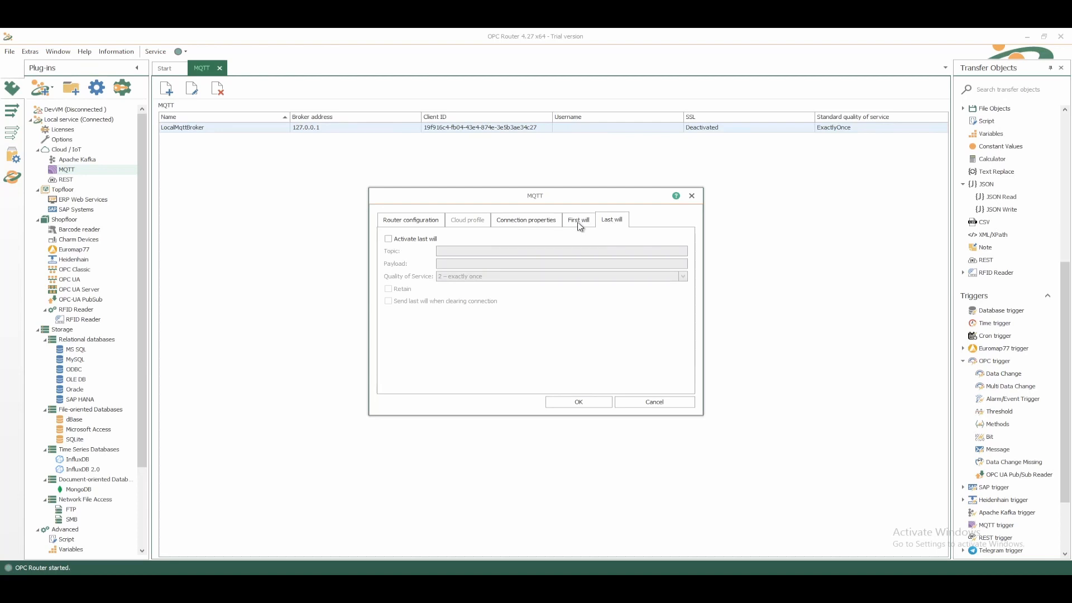
pyautogui.click(573, 403)
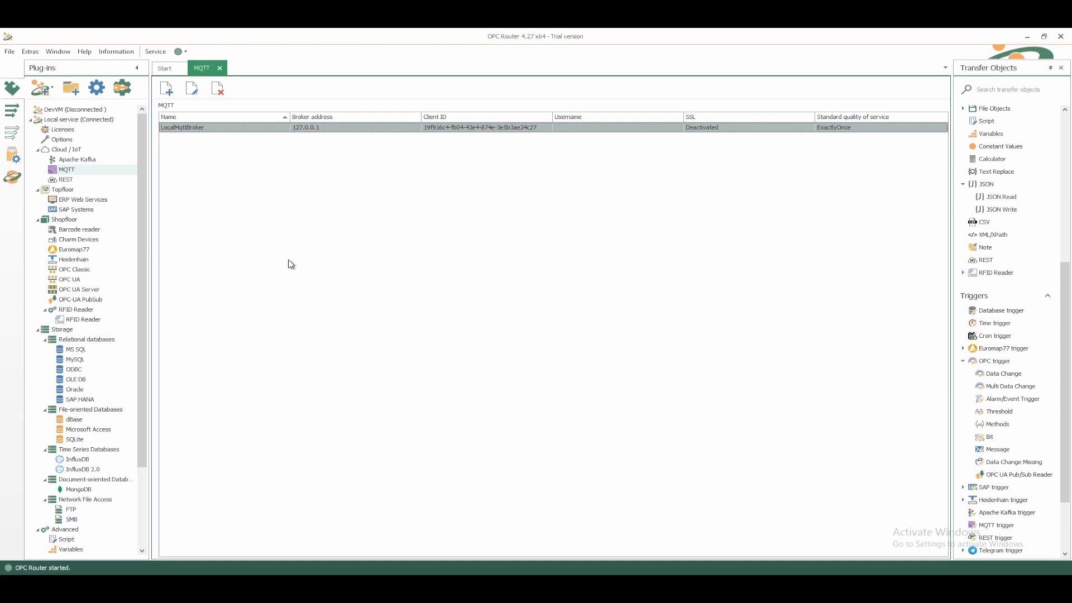
# - Start a new MQTT configuration with the Google IoT cloud profile, examine its profile-specific fields, and discard it
pyautogui.click(166, 88)
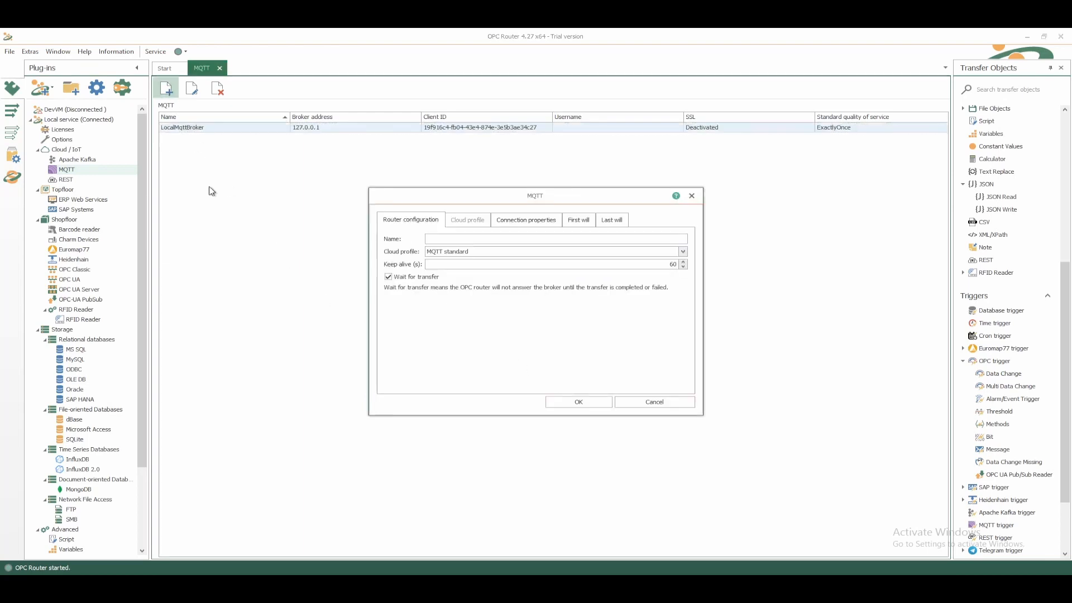
pyautogui.click(452, 252)
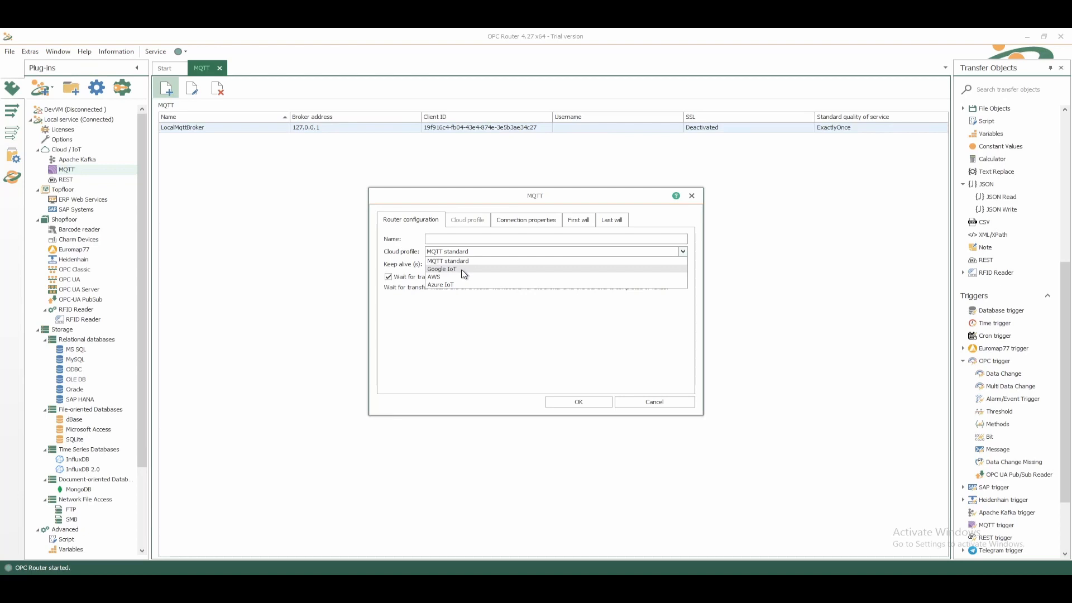
pyautogui.click(463, 273)
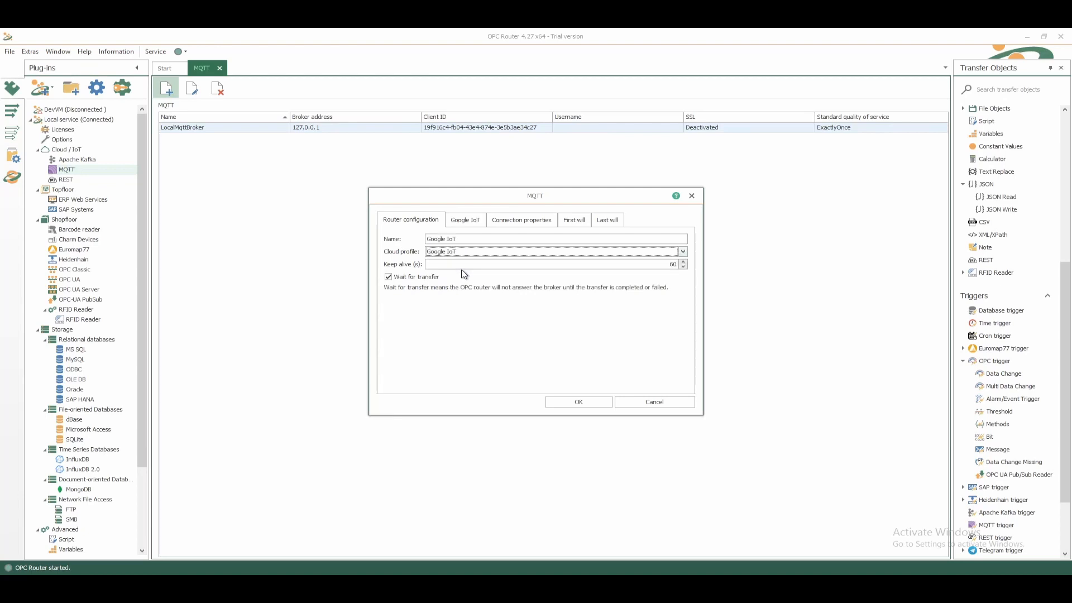
pyautogui.click(463, 225)
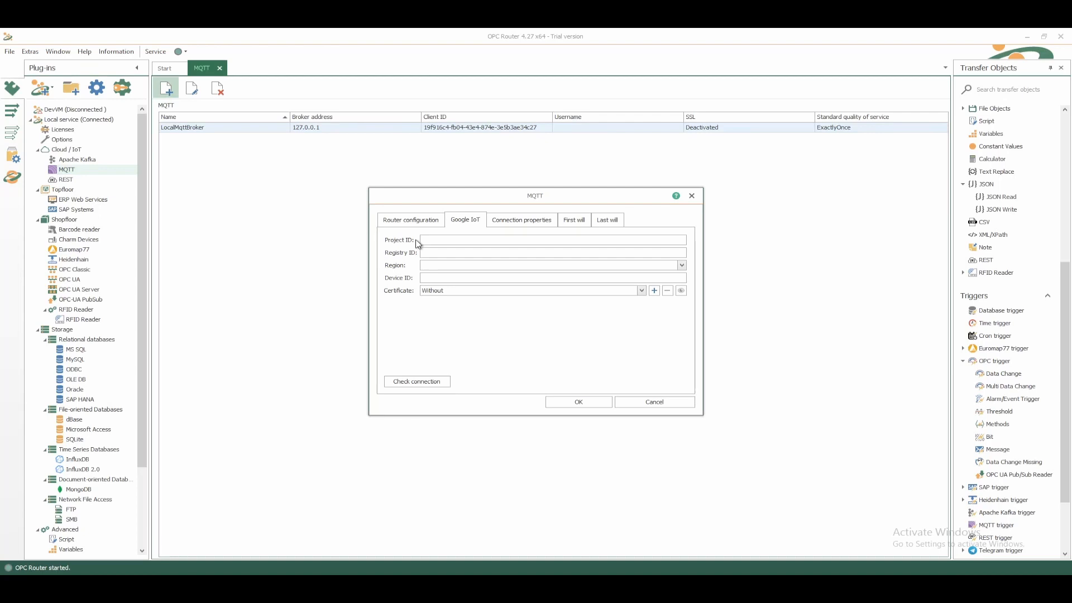
pyautogui.click(448, 241)
pyautogui.click(427, 222)
pyautogui.click(448, 257)
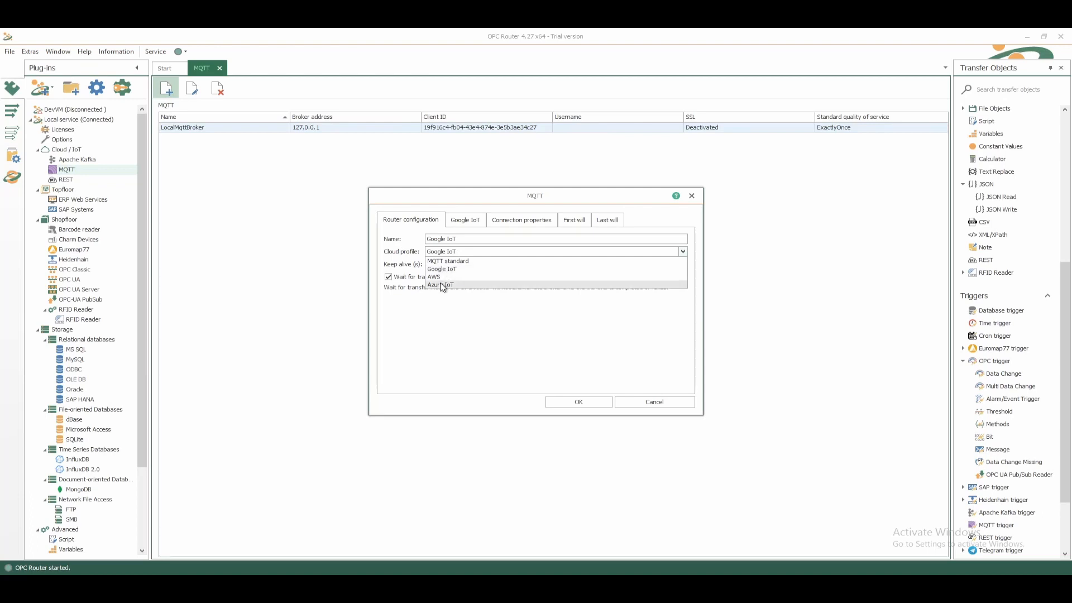
pyautogui.click(530, 339)
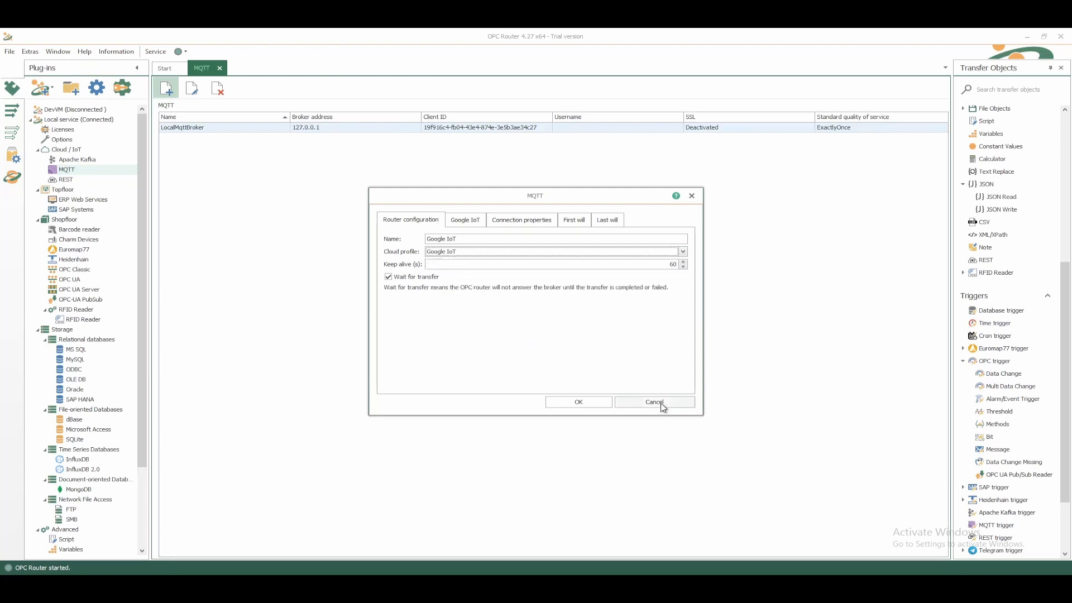
pyautogui.click(664, 406)
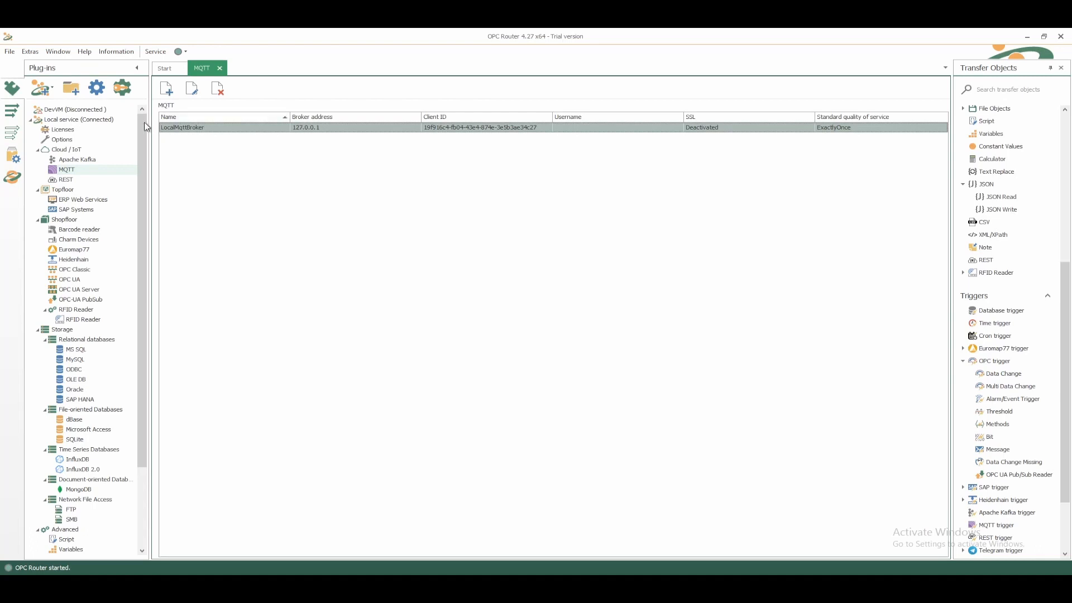
# - Create a folder named MQTT under the local service's connections
pyautogui.click(12, 110)
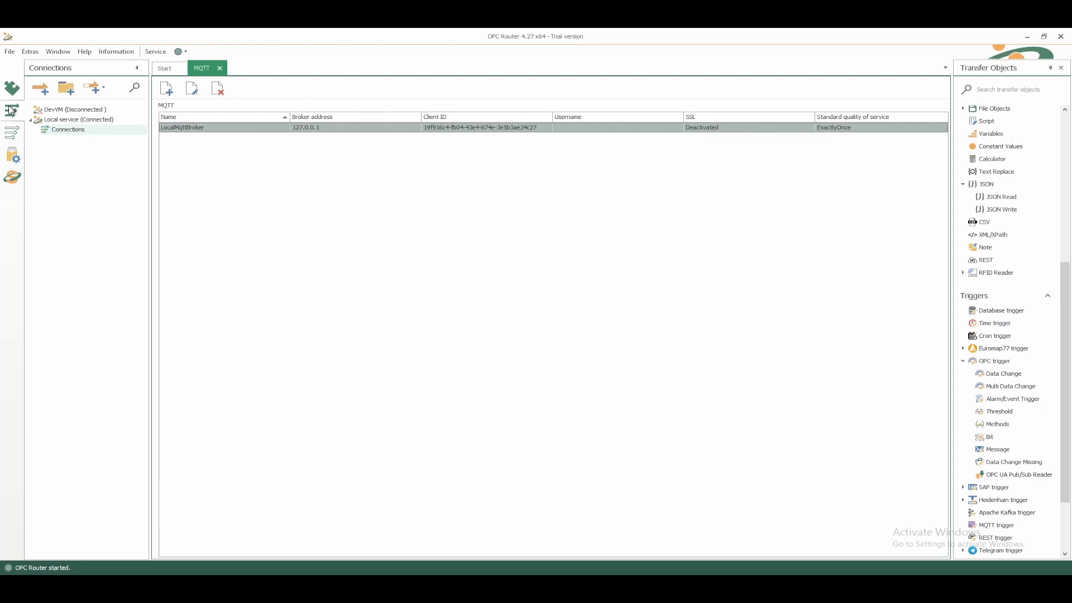
pyautogui.click(66, 90)
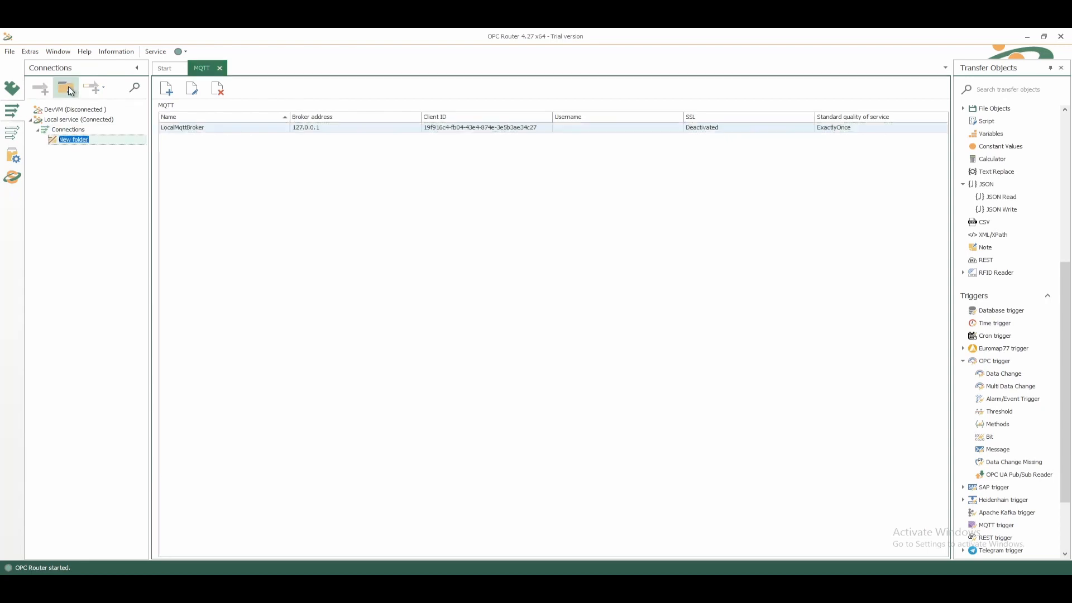
pyautogui.write('M')
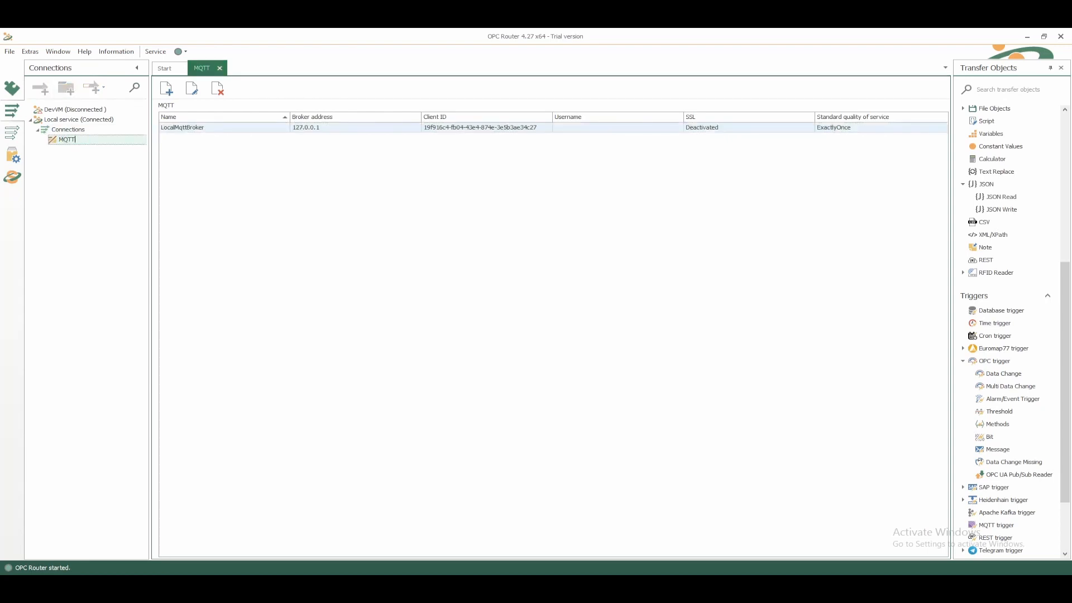
pyautogui.write('QTT')
pyautogui.press('Return')
# - Create a new connection named Publisher in the MQTT folder
pyautogui.rightClick(80, 142)
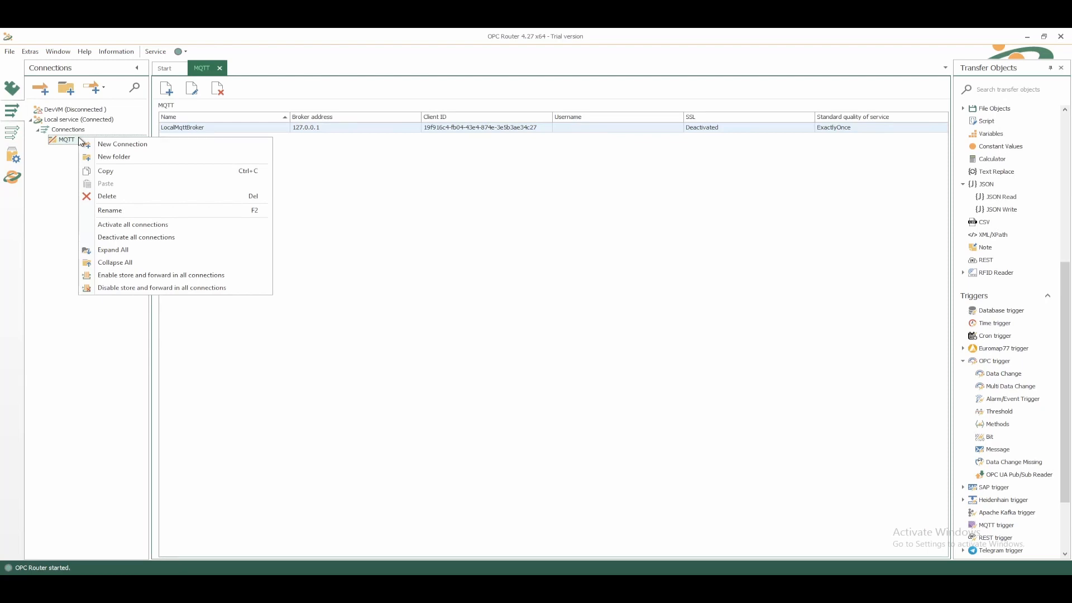
pyautogui.click(131, 145)
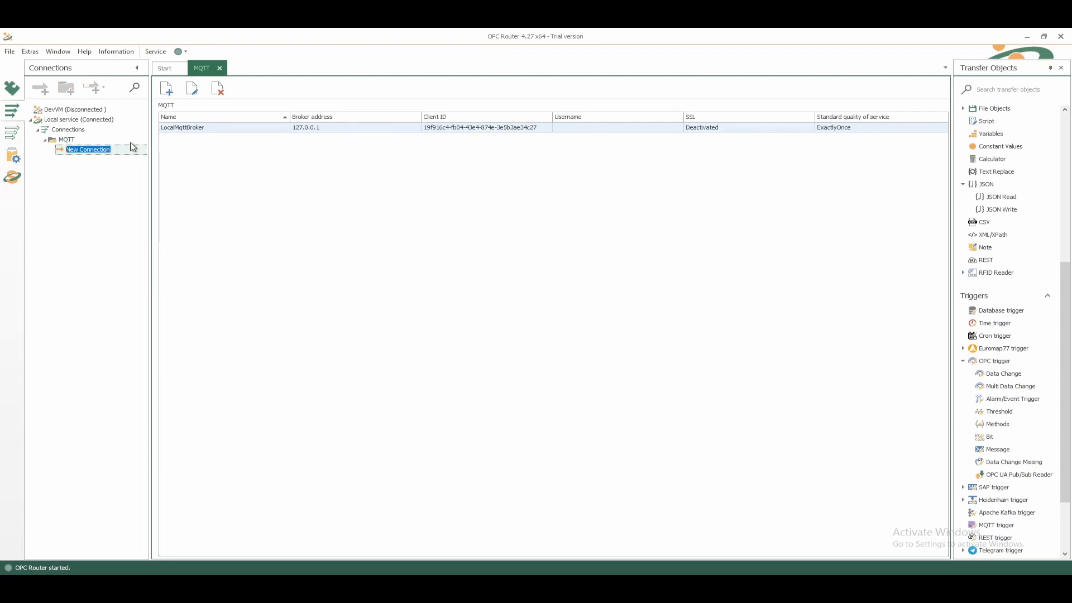
pyautogui.write('Publisher')
pyautogui.press('Return')
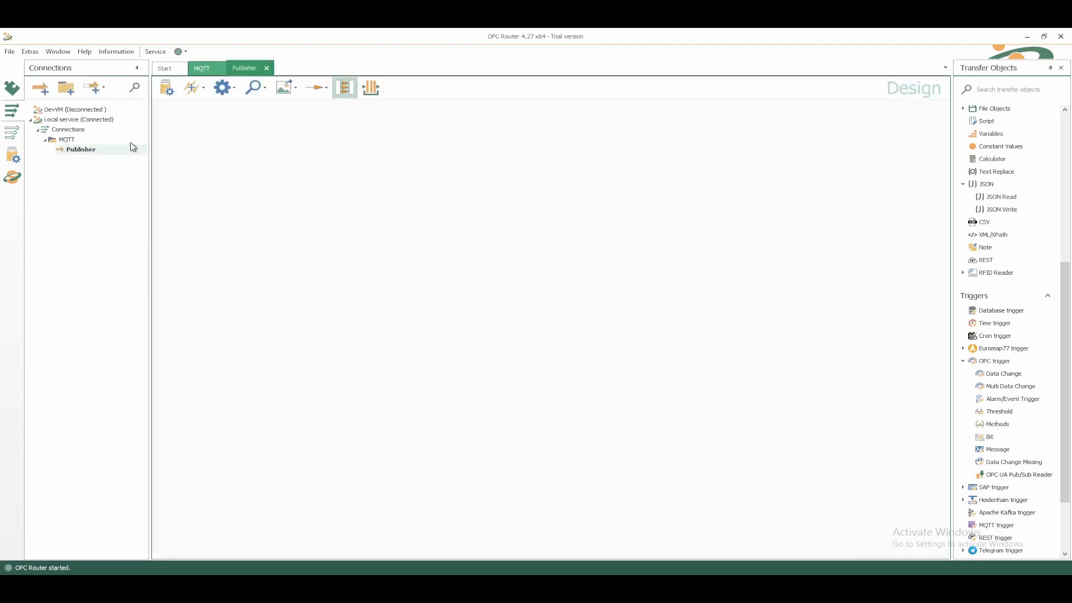
# - Add a second connection named Subscriber to the MQTT folder
pyautogui.click(78, 139)
pyautogui.rightClick(77, 141)
pyautogui.click(101, 149)
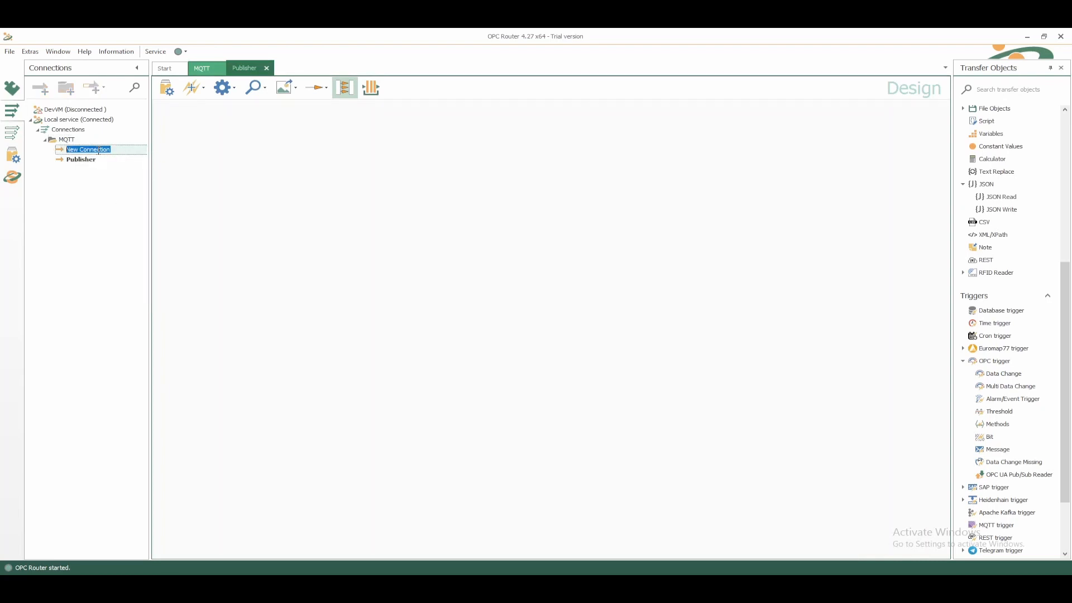
pyautogui.write('Subscriber')
pyautogui.press('Return')
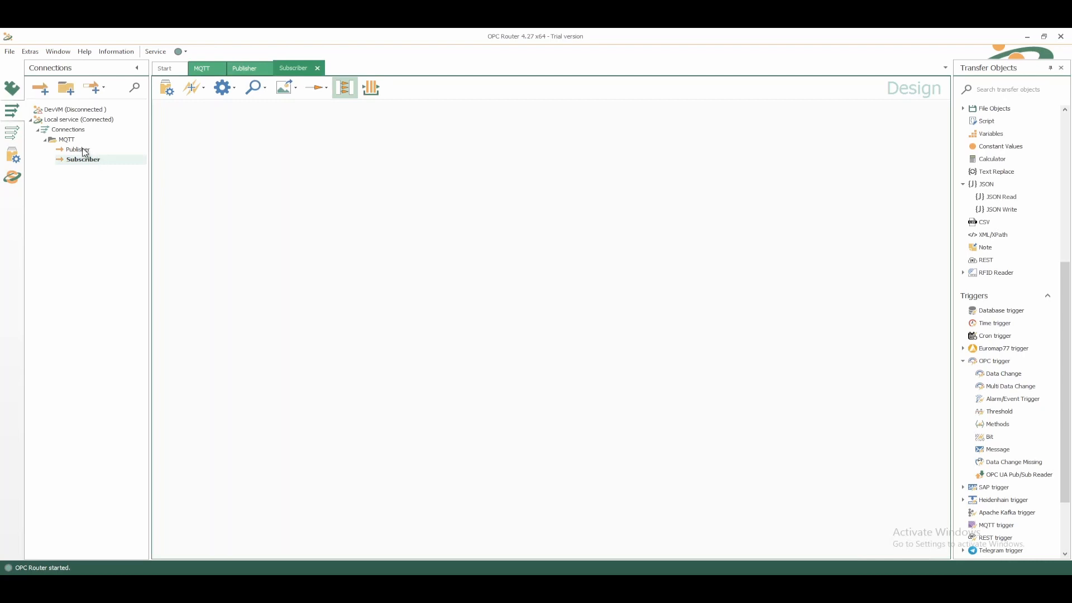
# - Place an MQTT object, a JSON Write object and an OPC Multi Data Change trigger in the Publisher connection
pyautogui.click(84, 150)
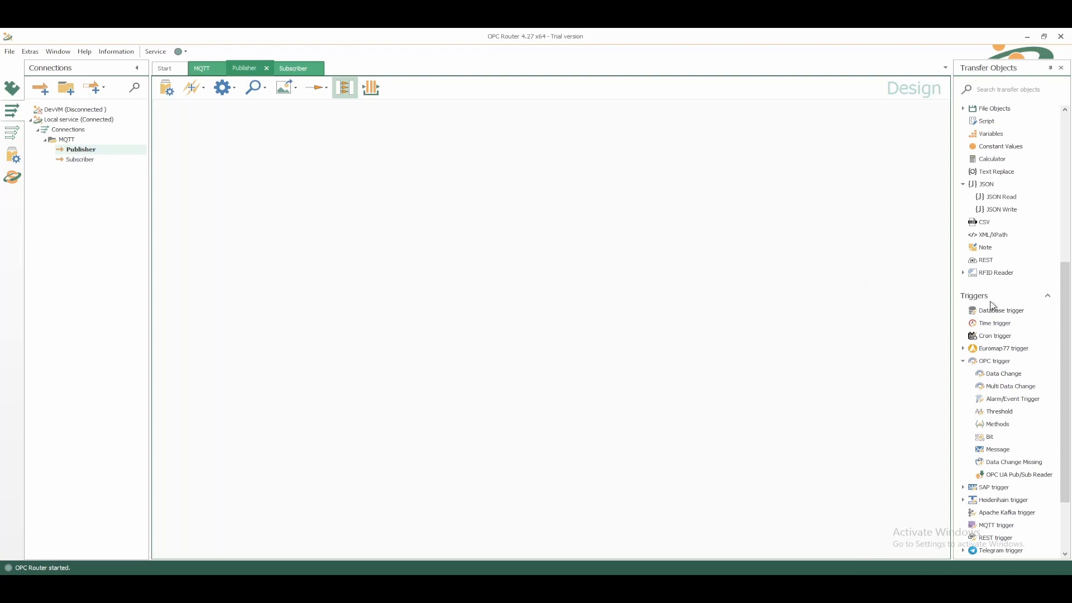
pyautogui.moveTo(1068, 336); pyautogui.dragTo(1070, 193)
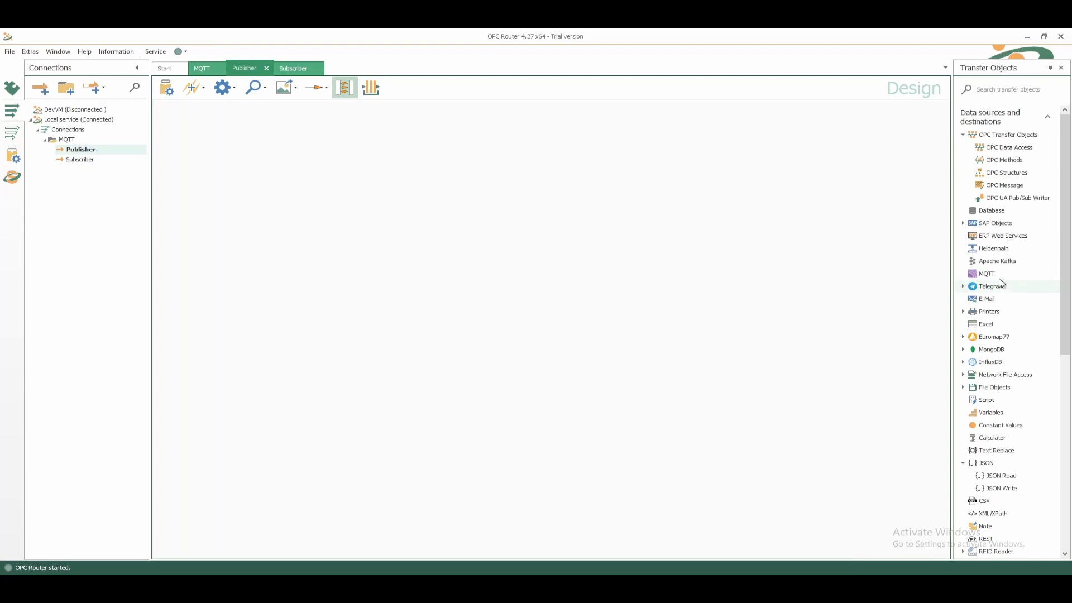
pyautogui.moveTo(991, 274); pyautogui.dragTo(758, 155)
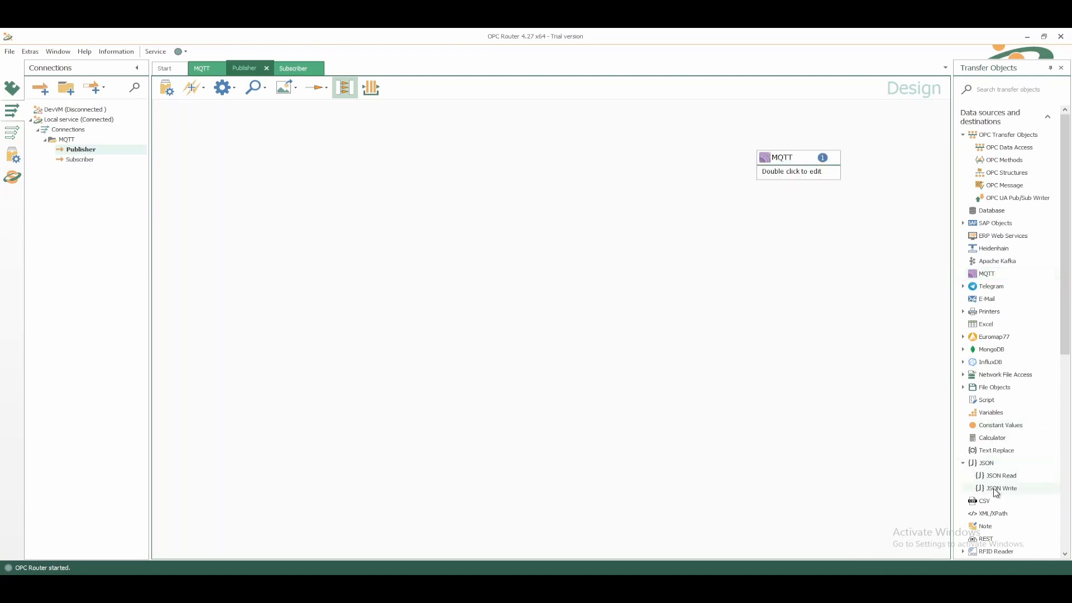
pyautogui.moveTo(995, 491); pyautogui.dragTo(545, 161)
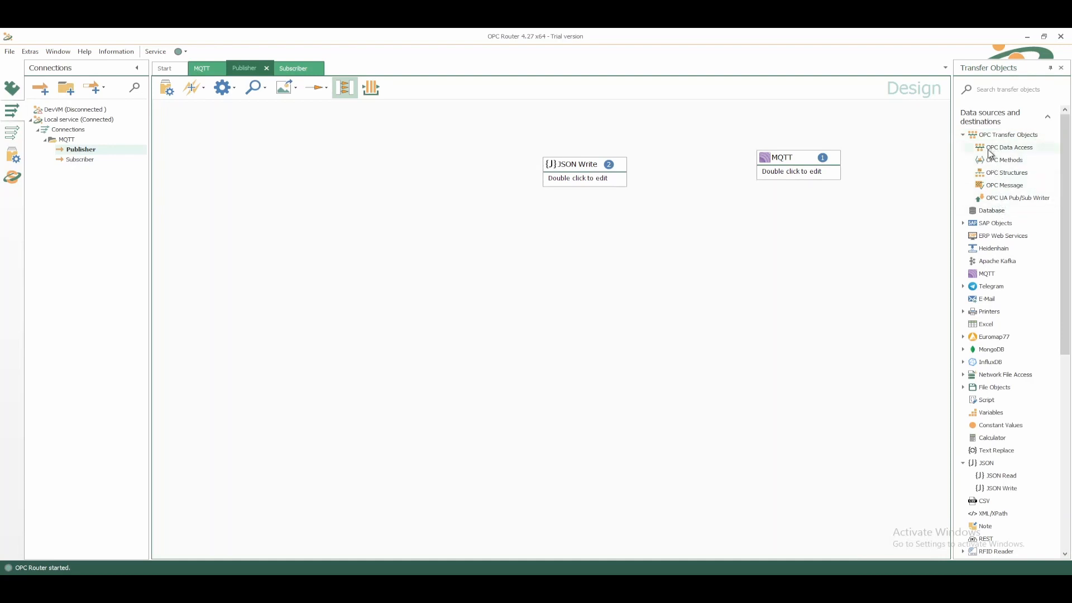
pyautogui.scroll(-10, 990, 159)
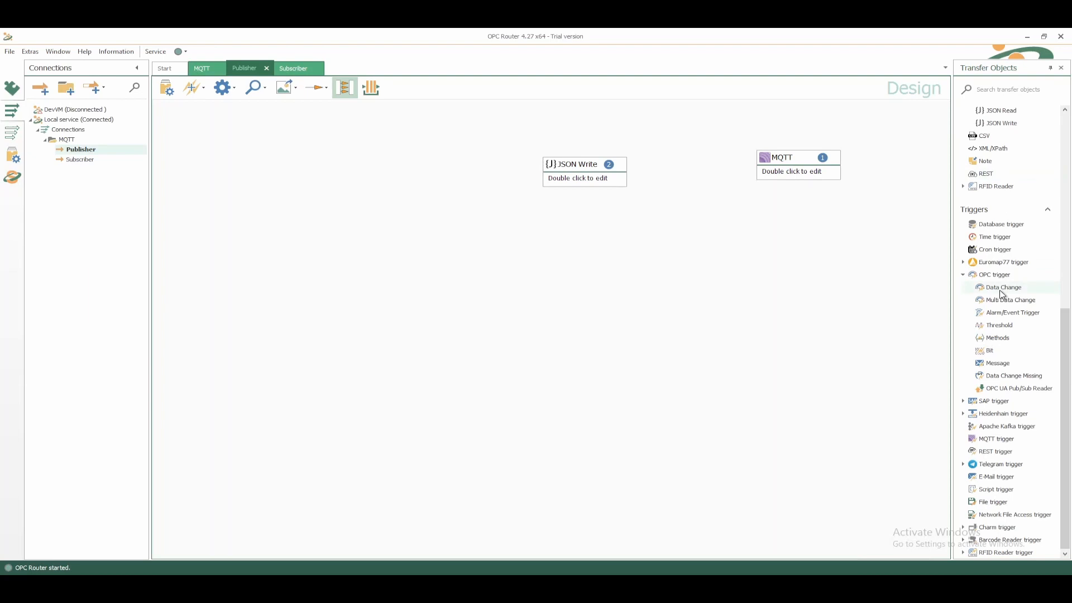
pyautogui.moveTo(1003, 302); pyautogui.dragTo(179, 132)
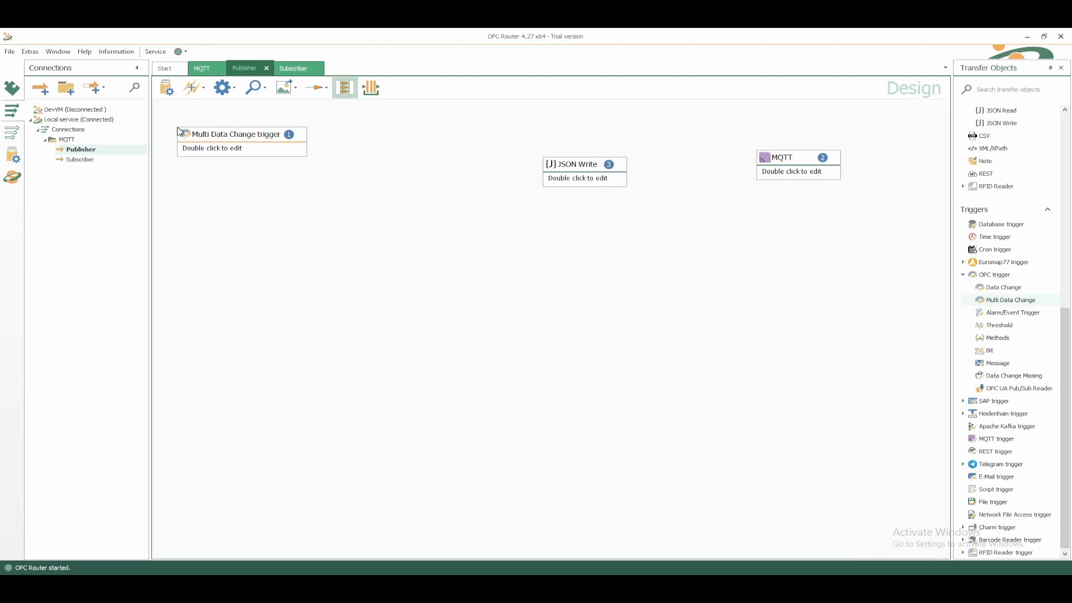
# - Configure the Multi Data Change trigger to use the LocalKepserverExUA access data
pyautogui.doubleClick(226, 140)
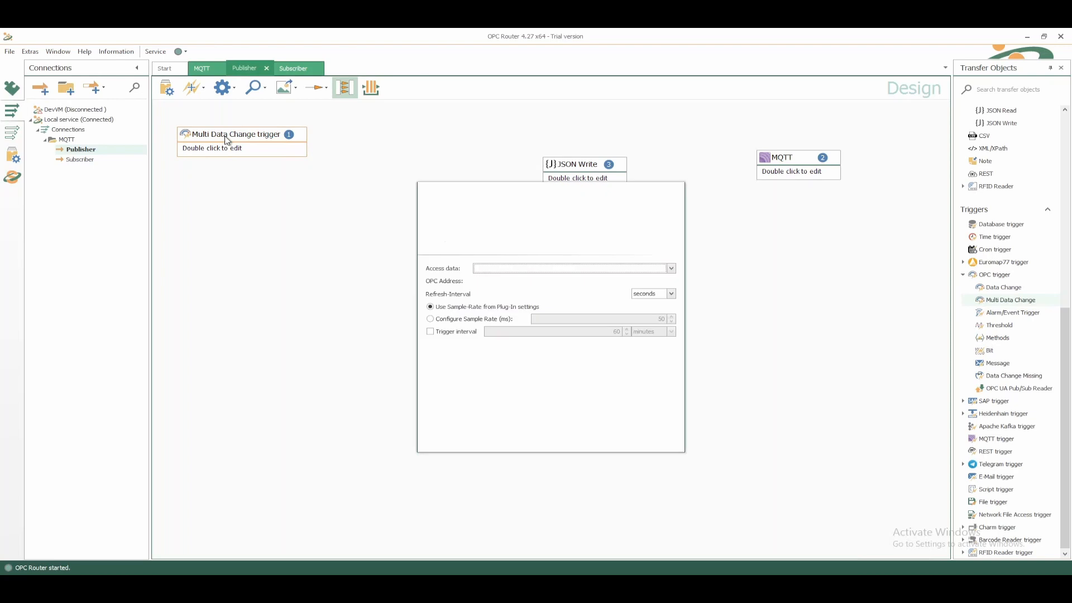
pyautogui.click(534, 270)
pyautogui.click(515, 290)
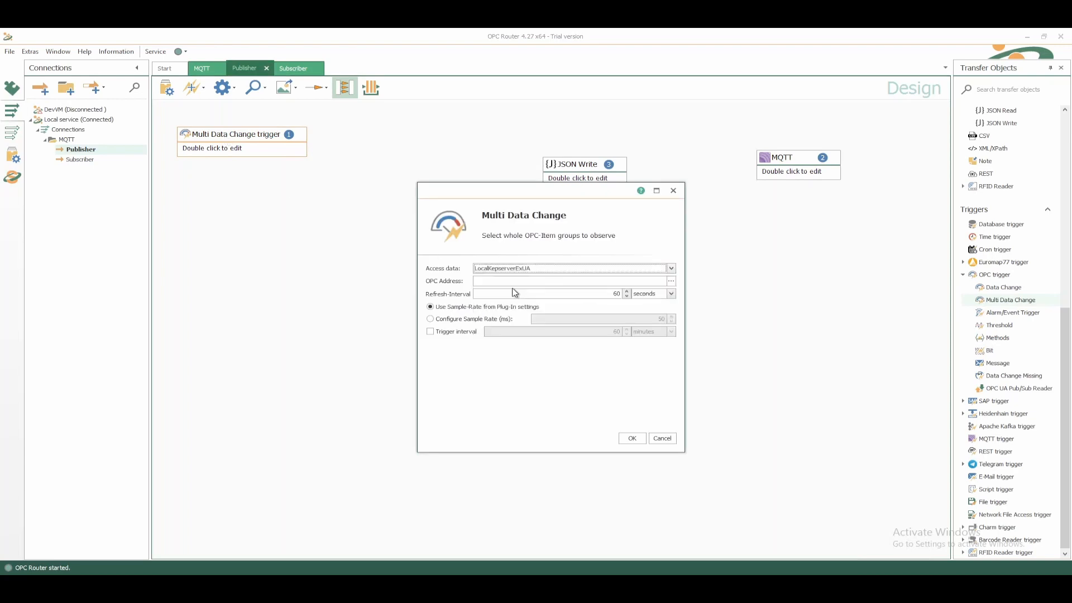
# - Set the trigger's OPC address to the CurrentData folder under Machine1, PLC, ProductionData and accept the trigger settings
pyautogui.click(670, 282)
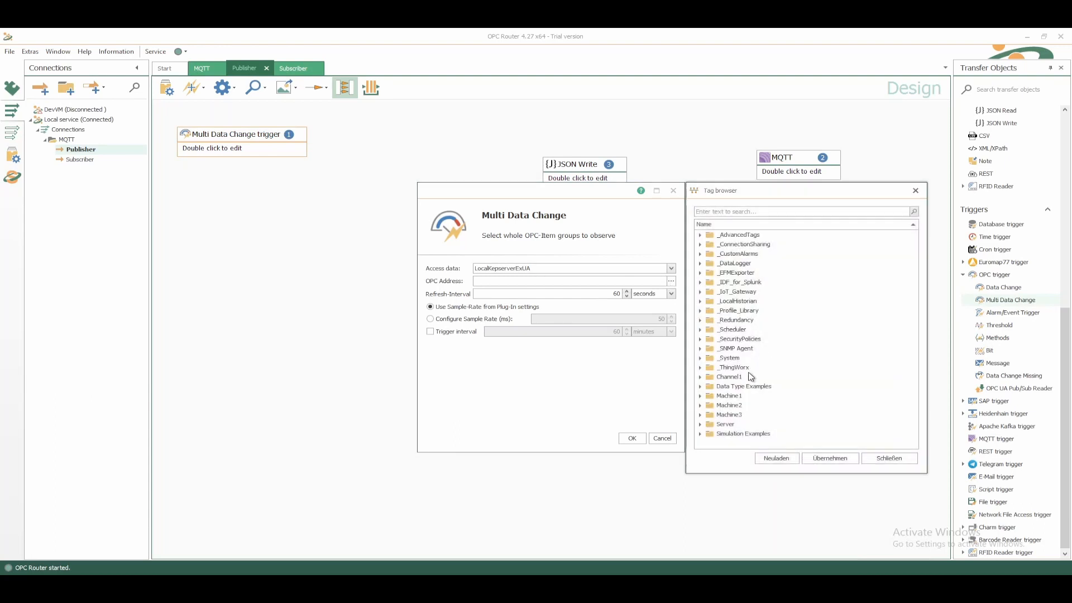
pyautogui.click(701, 396)
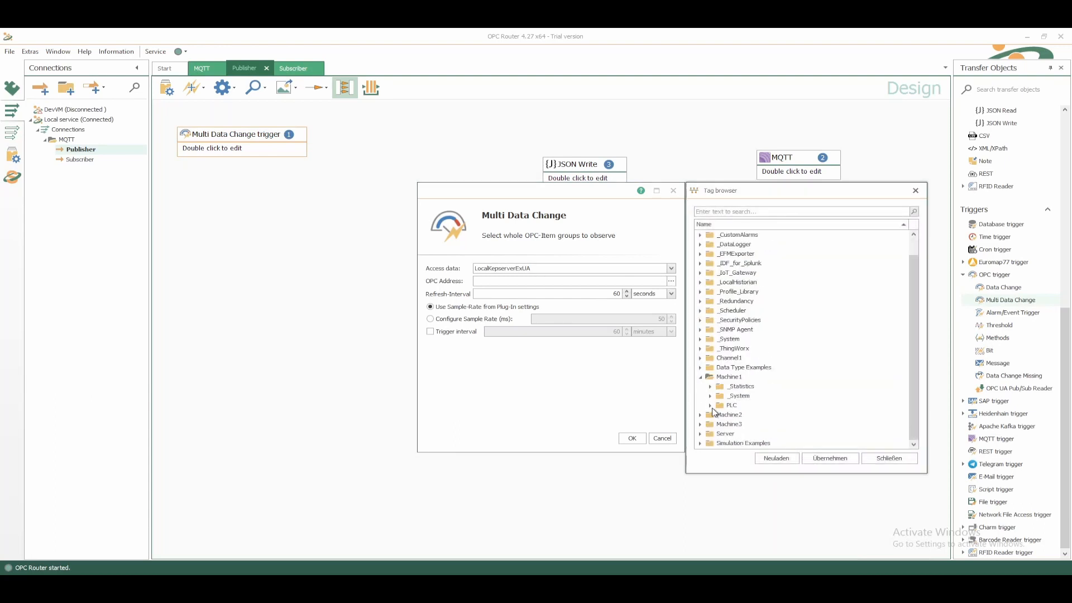
pyautogui.click(712, 406)
pyautogui.scroll(-2, 716, 412)
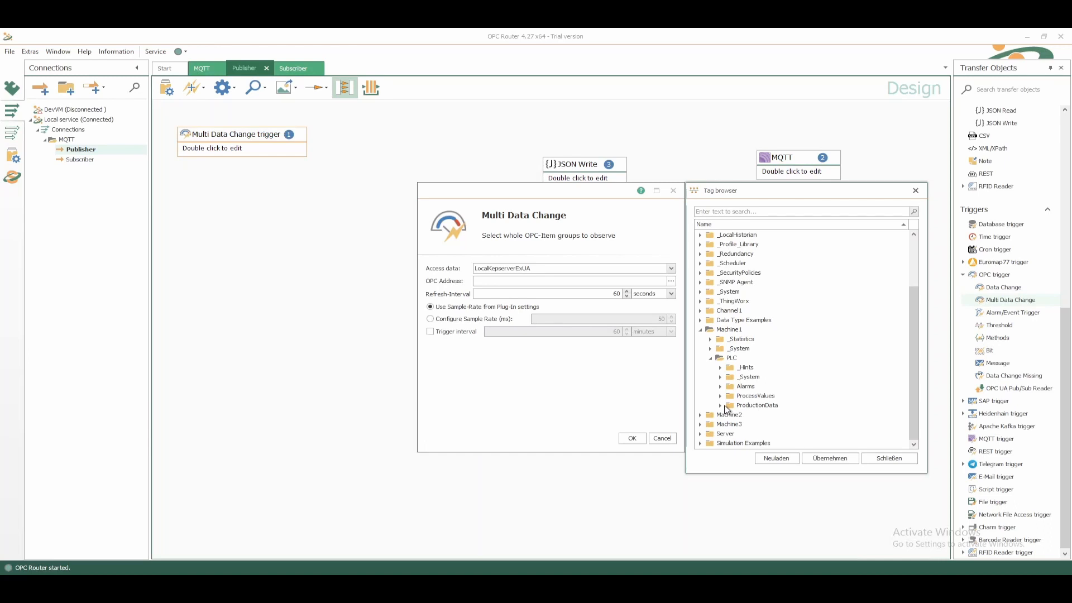
pyautogui.click(721, 406)
pyautogui.scroll(-1, 724, 409)
pyautogui.click(761, 387)
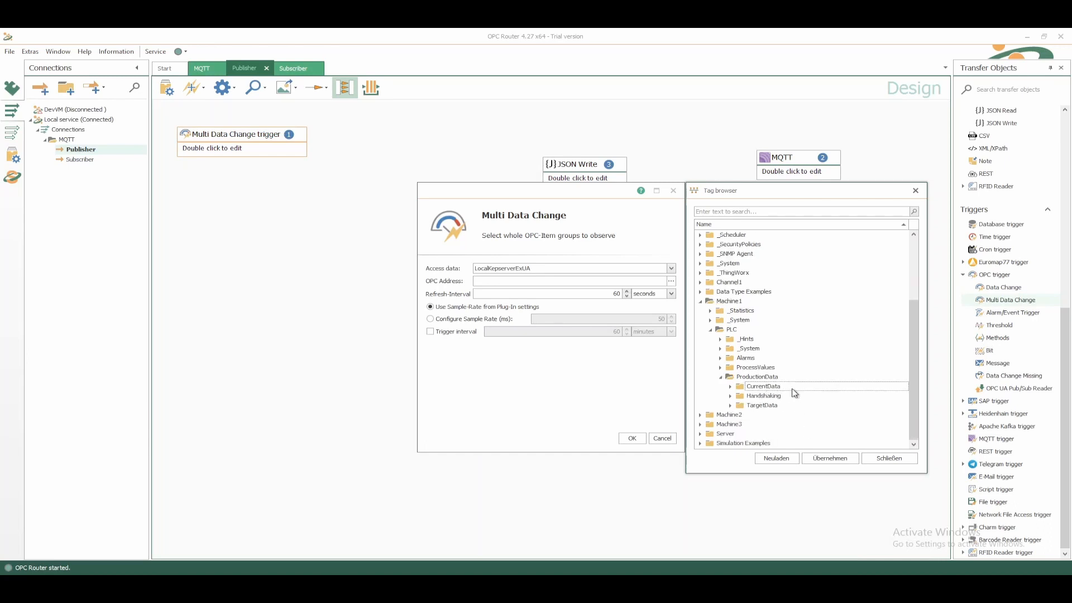
pyautogui.click(826, 459)
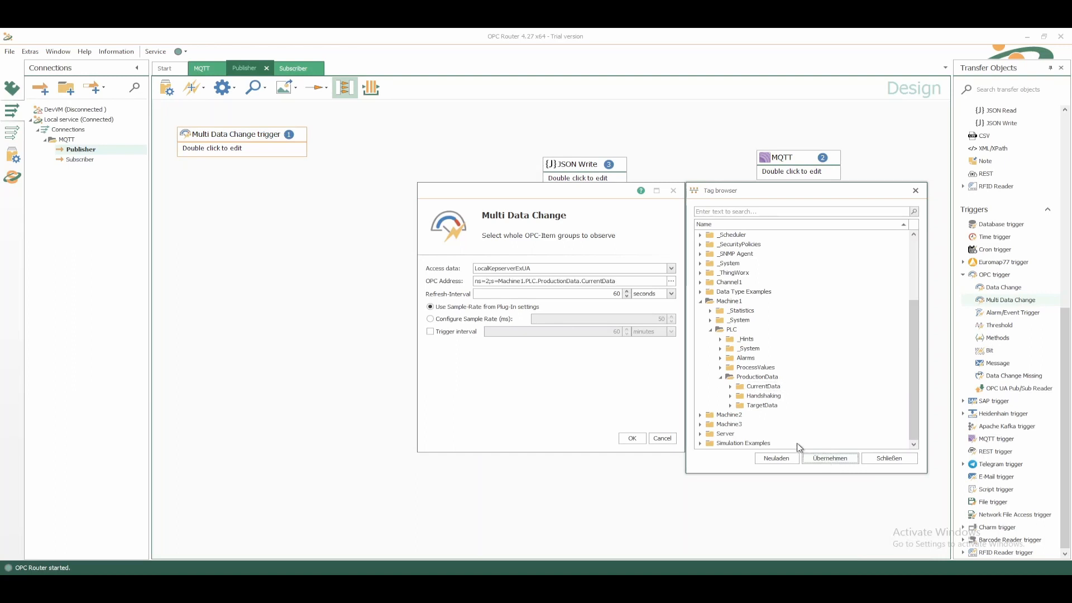
pyautogui.click(900, 459)
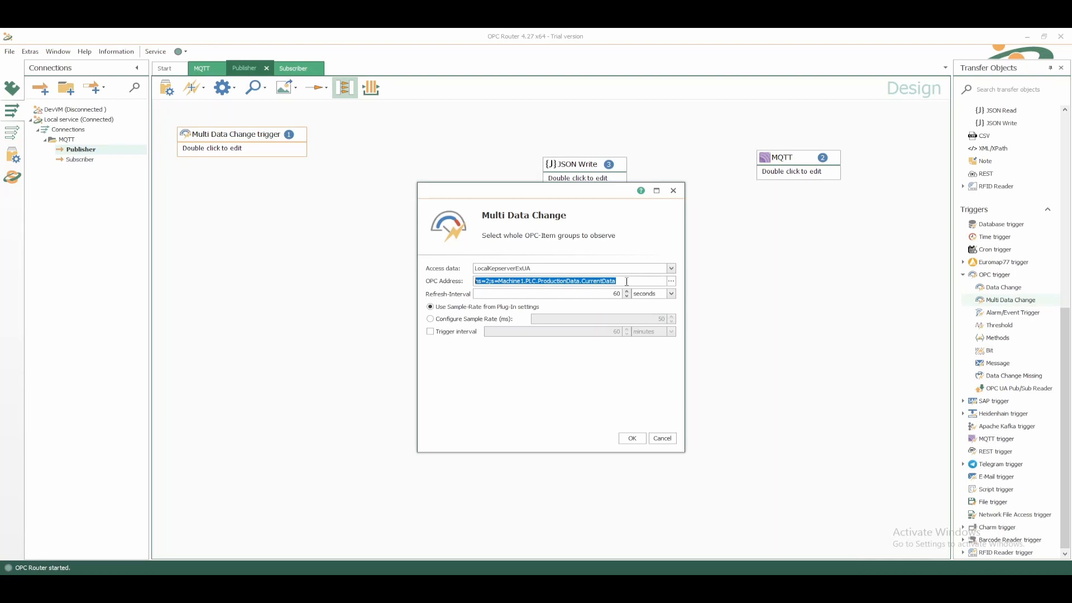
pyautogui.click(630, 439)
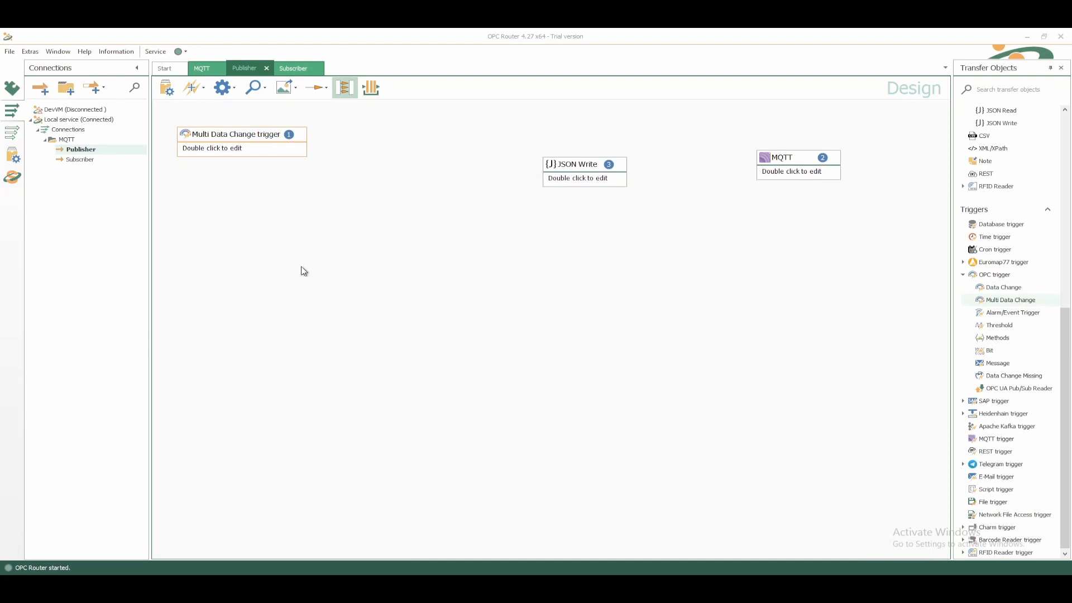
# - Move the Multi Data Change trigger to the upper-left corner of the design area and shift the JSON Write object slightly upward
pyautogui.moveTo(250, 151); pyautogui.dragTo(229, 128)
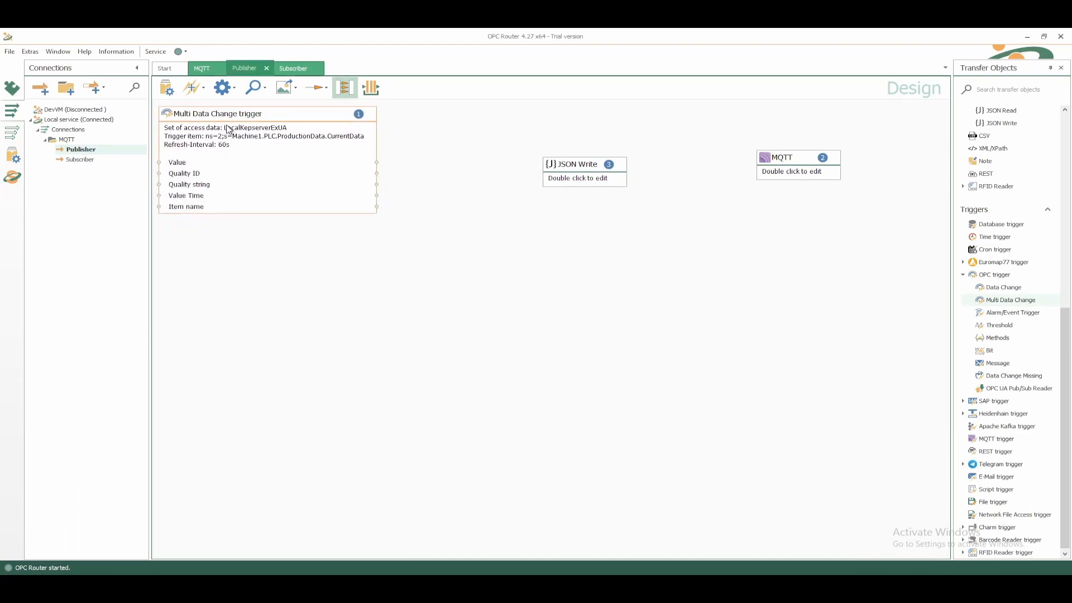
pyautogui.moveTo(564, 168); pyautogui.dragTo(556, 151)
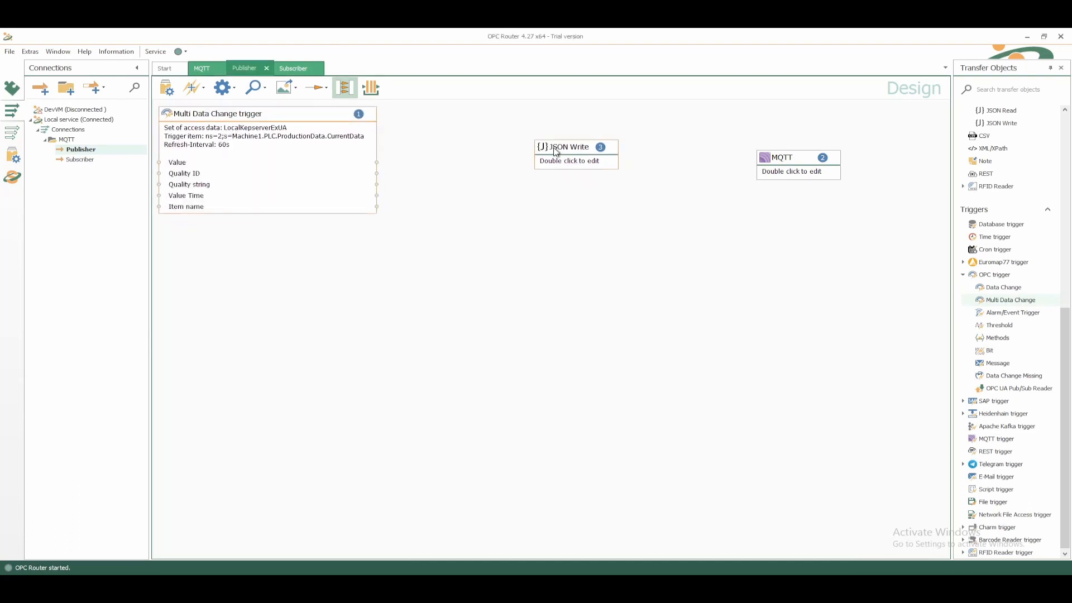
# - Clear the placeholder "01" entry from the JSON Write object's JSON text and return to the table view
pyautogui.doubleClick(555, 151)
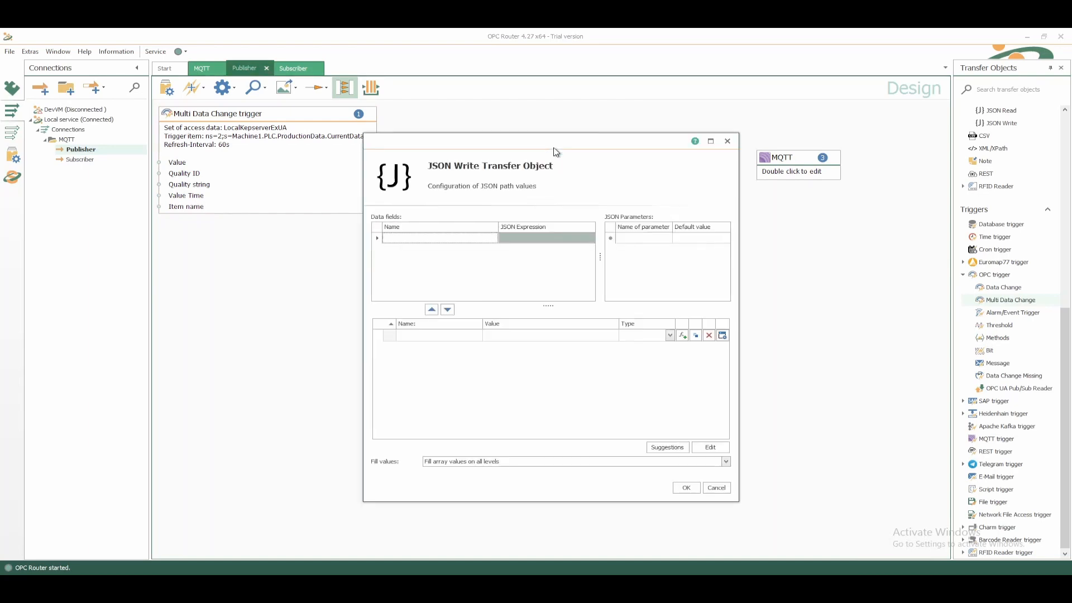
pyautogui.click(433, 336)
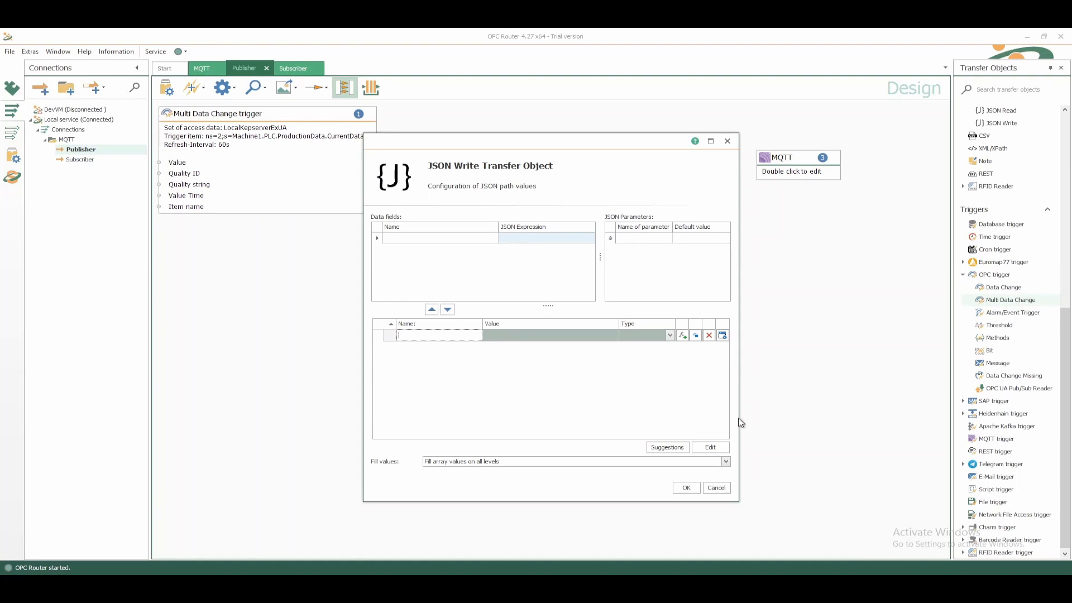
pyautogui.click(710, 447)
pyautogui.click(457, 356)
pyautogui.hotkey('ctrl', 'a')
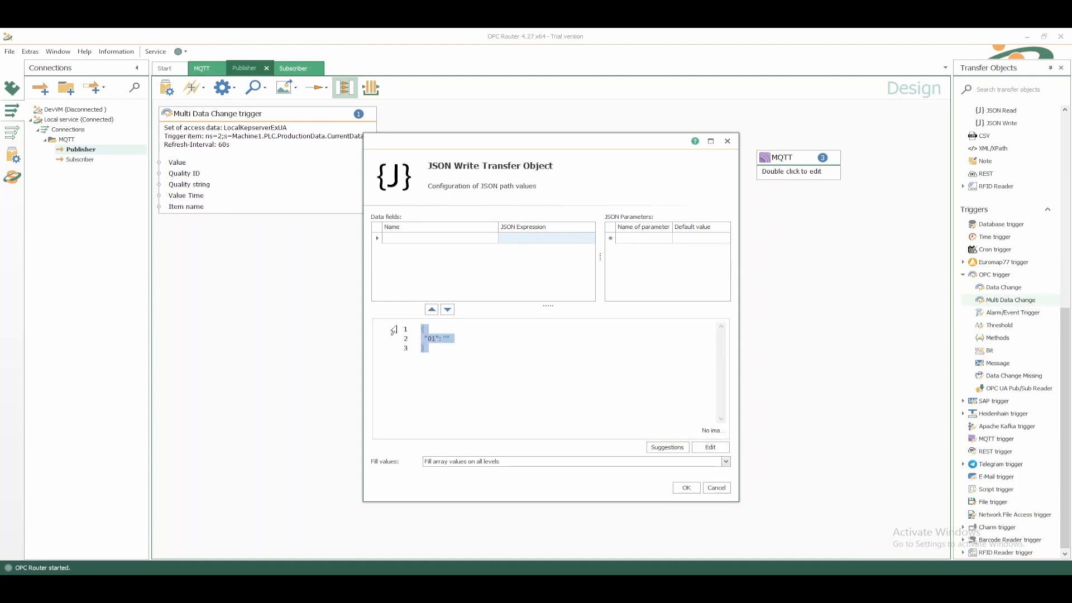
pyautogui.moveTo(456, 339); pyautogui.dragTo(376, 342)
pyautogui.press('Delete')
pyautogui.click(710, 446)
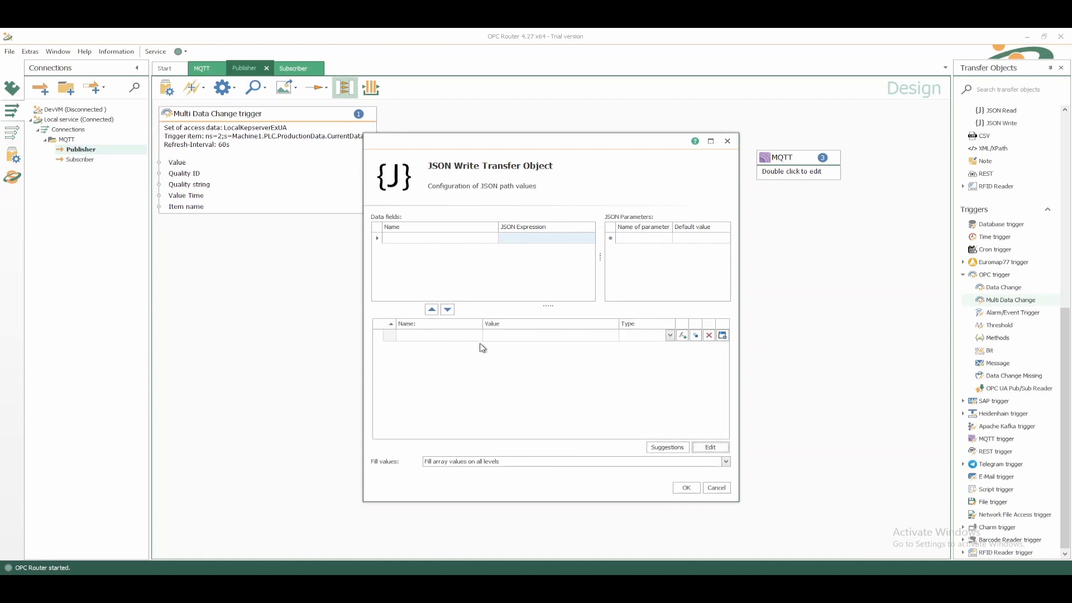
# - Add the JSON entries Value and QualityID, both of type Value, to the JSON Write object
pyautogui.click(444, 335)
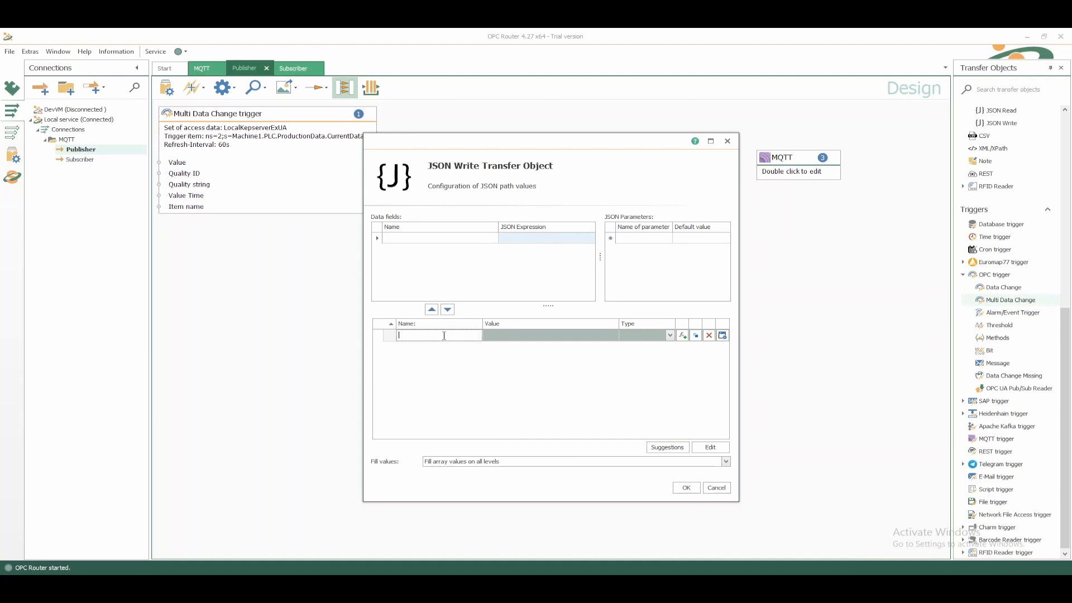
pyautogui.write('Value')
pyautogui.press('Tab')
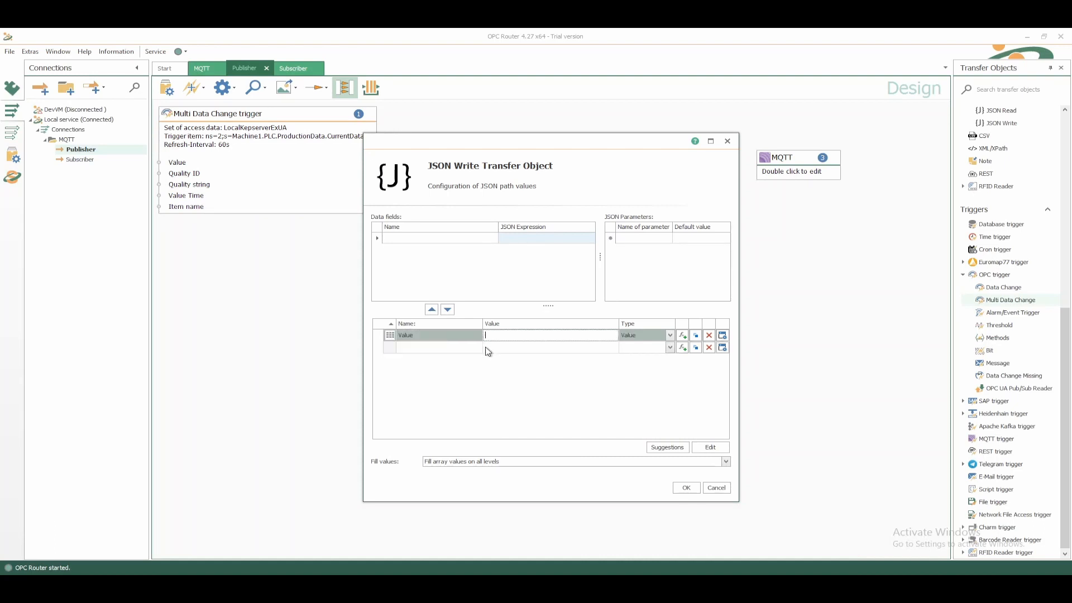
pyautogui.click(641, 336)
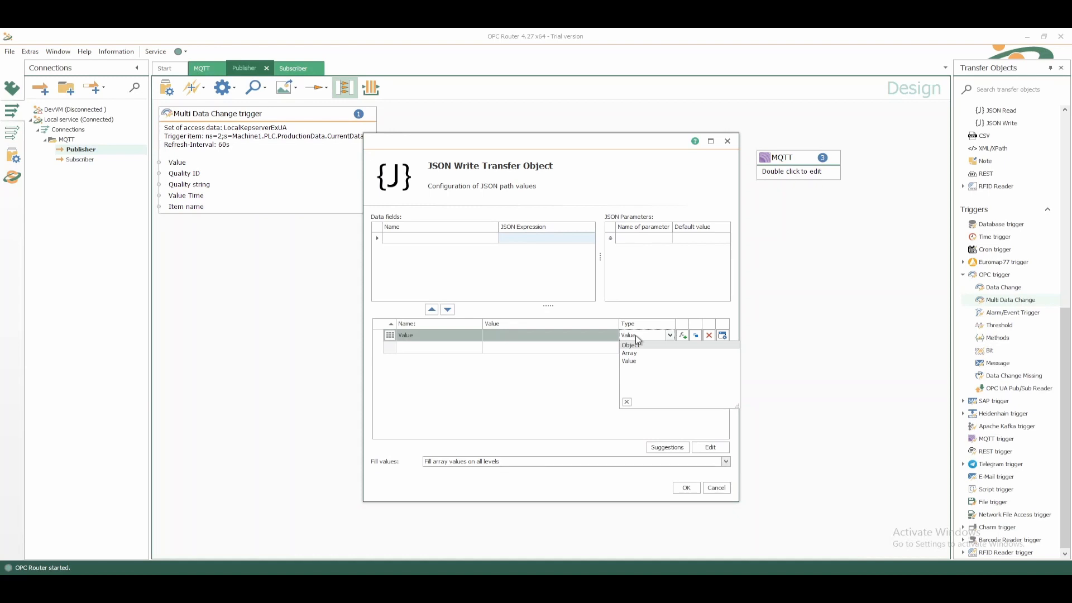
pyautogui.click(446, 349)
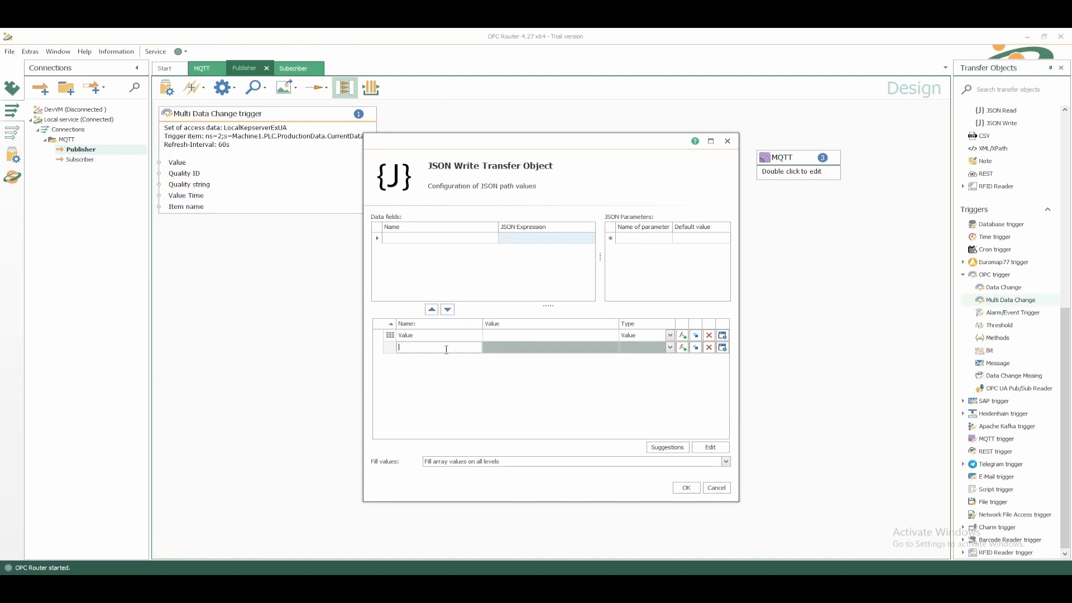
pyautogui.write('QualityID')
pyautogui.press('Return')
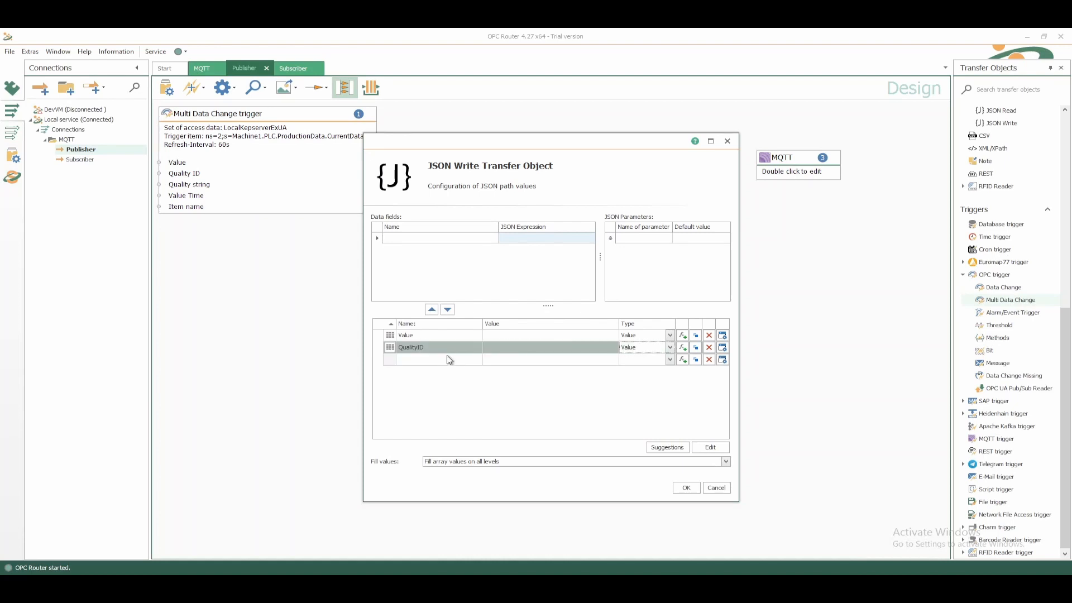
# - Add two more JSON entries of type Value, named ItemName and ValueTime
pyautogui.click(418, 360)
pyautogui.write('ItemName')
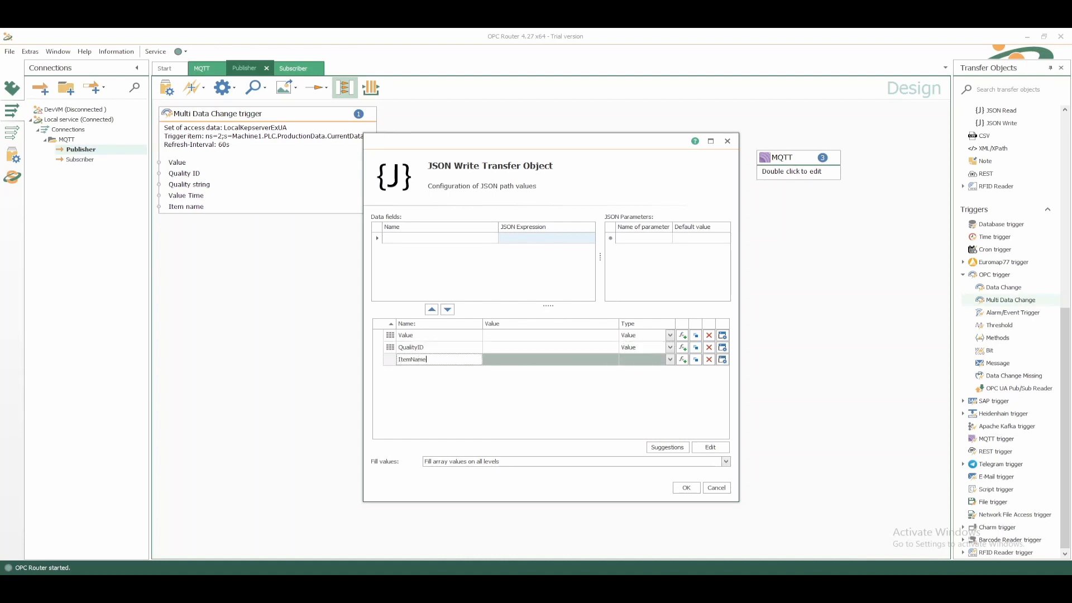
pyautogui.press('Tab')
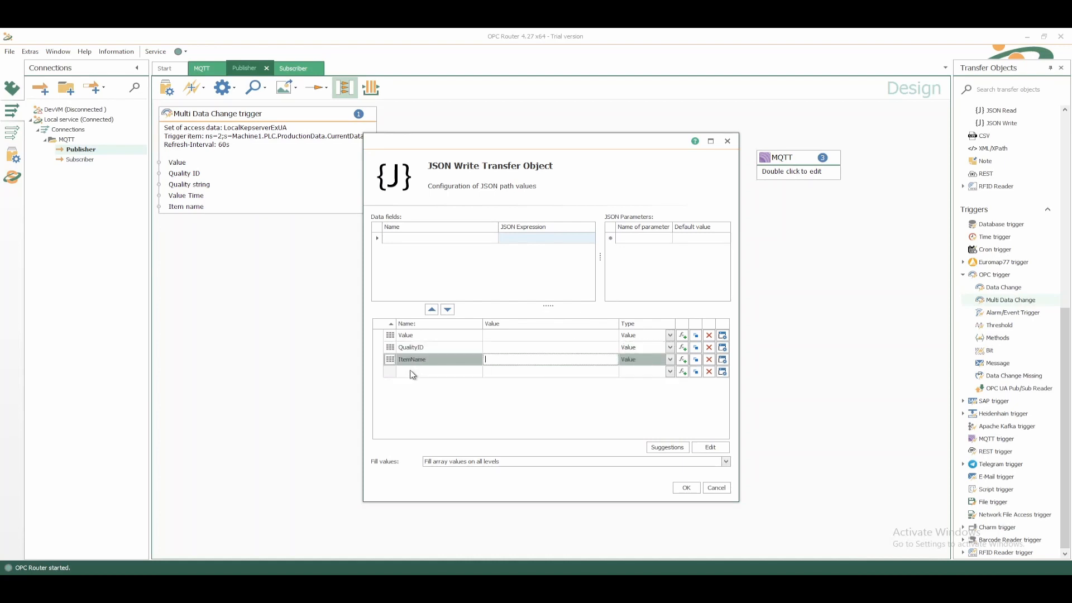
pyautogui.click(411, 370)
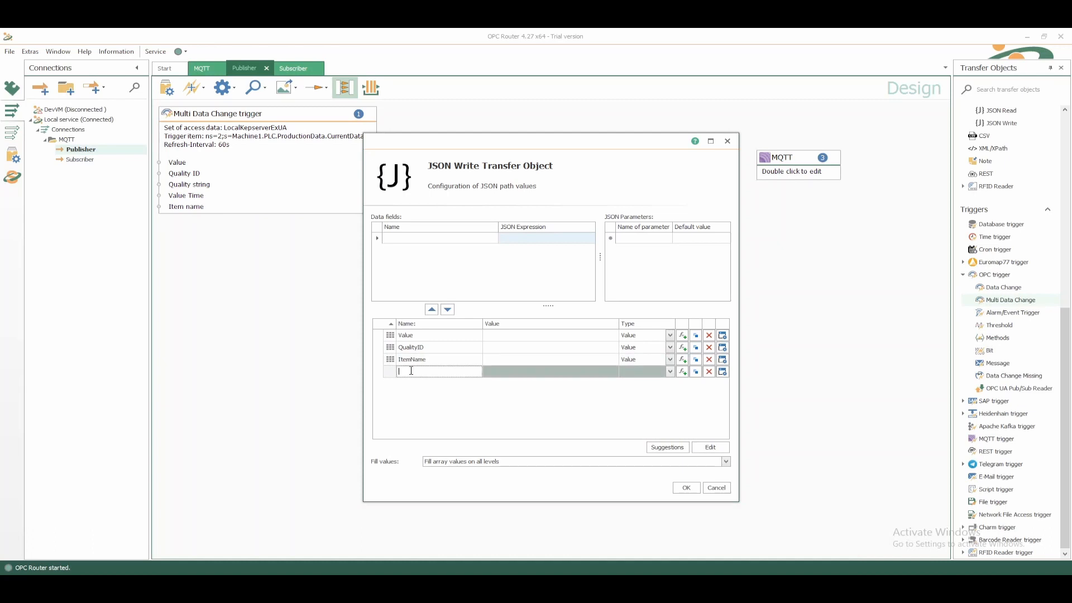
pyautogui.write('Value')
pyautogui.press('BackSpace')
pyautogui.write('Time')
pyautogui.click(550, 360)
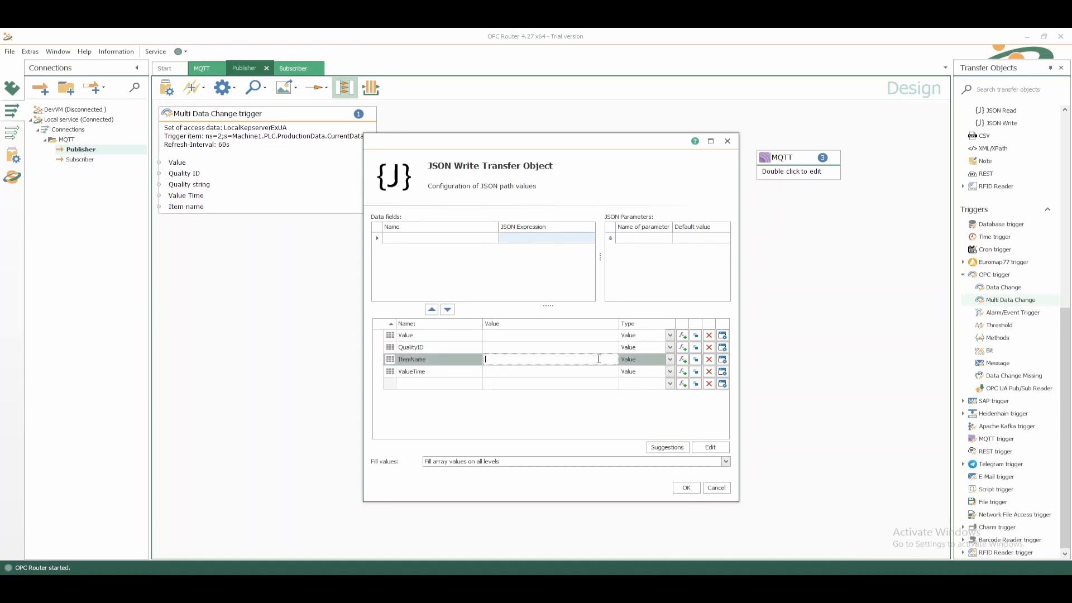
# - Create data fields from the JSON entries Value, QualityID, ItemName and ValueTime
pyautogui.click(683, 336)
pyautogui.click(683, 348)
pyautogui.click(683, 360)
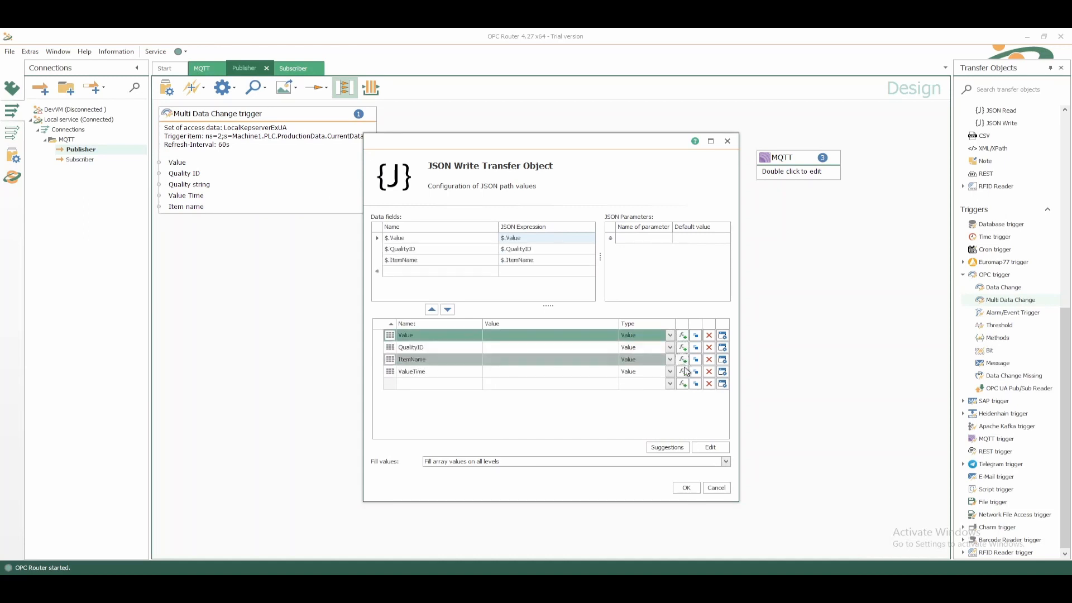
pyautogui.click(685, 372)
# - Remove the "$." prefix from all four data field names and accept the JSON Write configuration
pyautogui.click(406, 239)
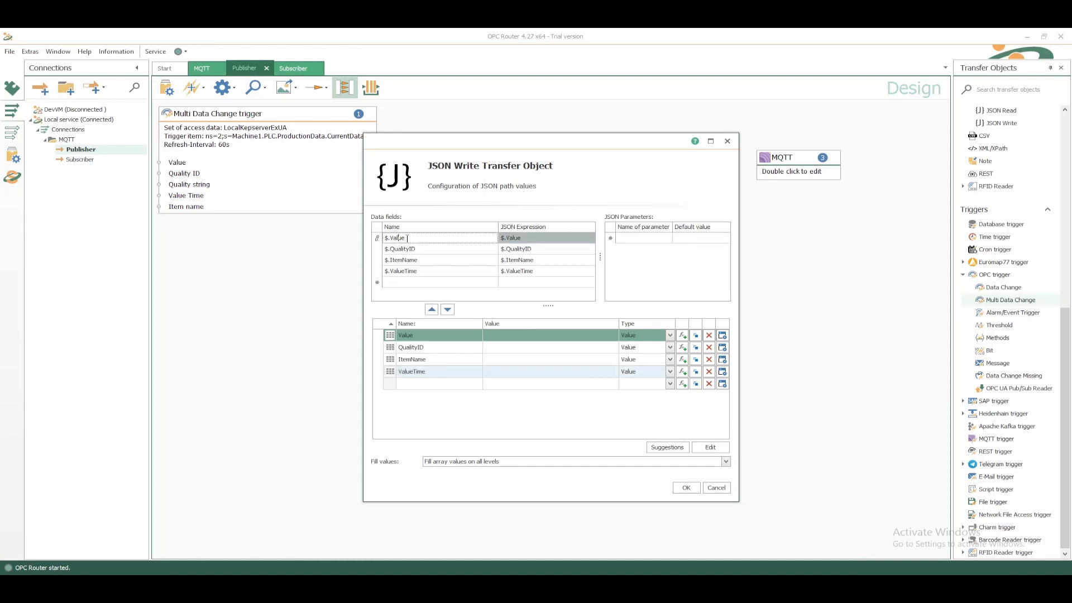
pyautogui.moveTo(389, 238); pyautogui.dragTo(373, 261)
pyautogui.press('BackSpace')
pyautogui.click(391, 249)
pyautogui.press('BackSpace')
pyautogui.click(395, 261)
pyautogui.press('BackSpace')
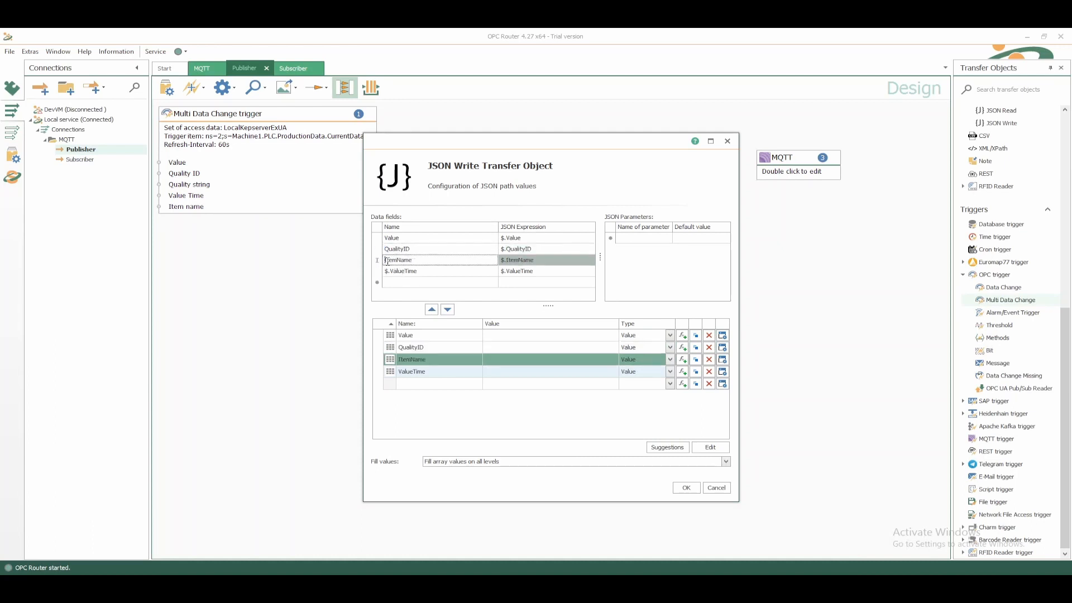
pyautogui.click(398, 272)
pyautogui.moveTo(391, 271); pyautogui.dragTo(373, 272)
pyautogui.press('BackSpace')
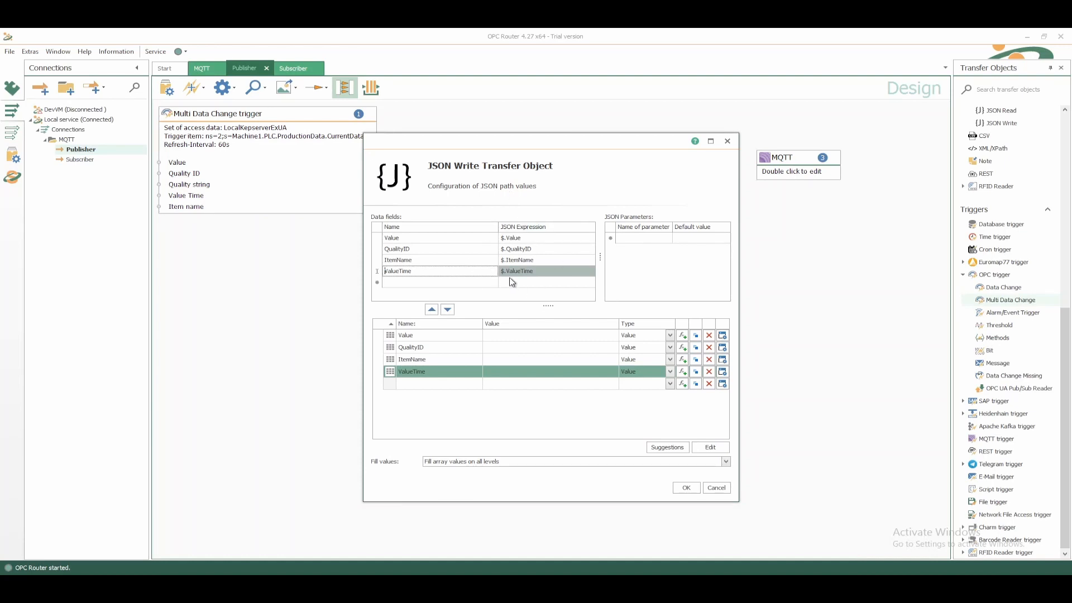
pyautogui.click(462, 336)
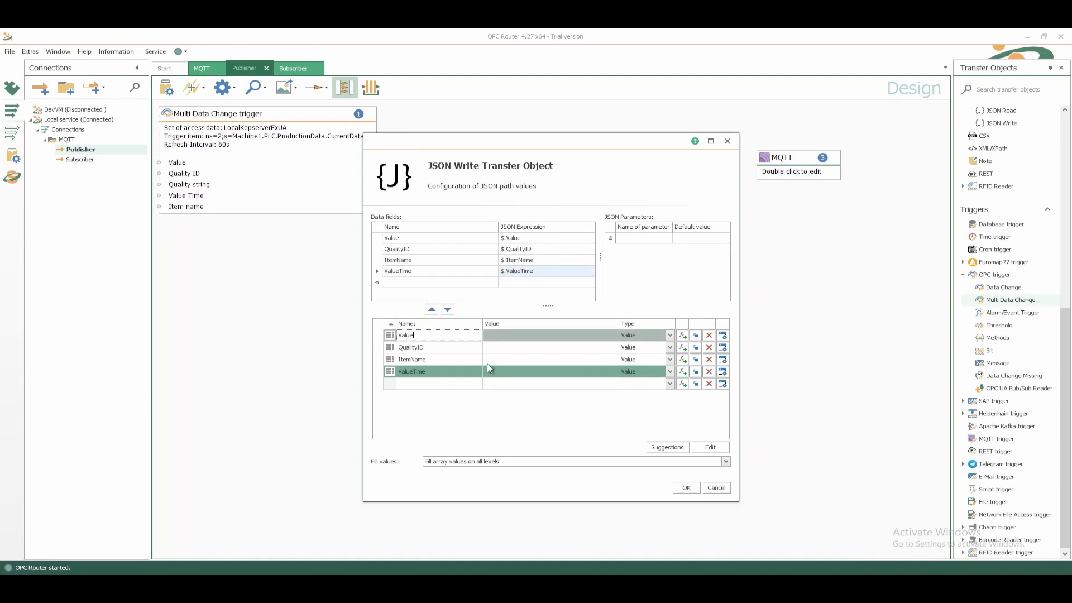
pyautogui.click(682, 490)
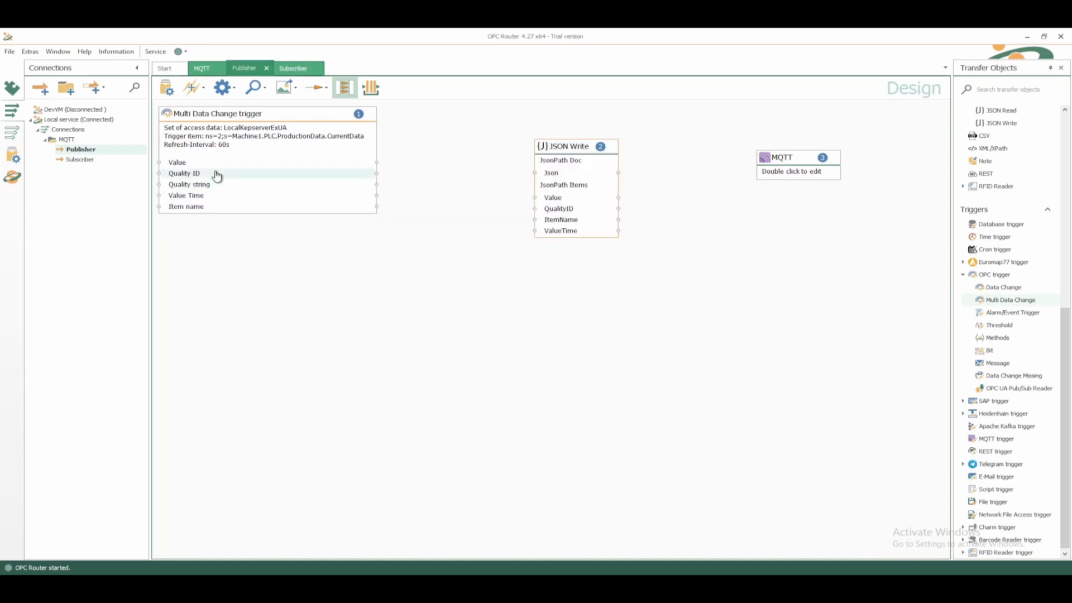
# - Link the trigger's Value, Quality ID, Value Time and Item name to the matching JSON Write items using multiple-line linking
pyautogui.click(321, 89)
pyautogui.click(335, 118)
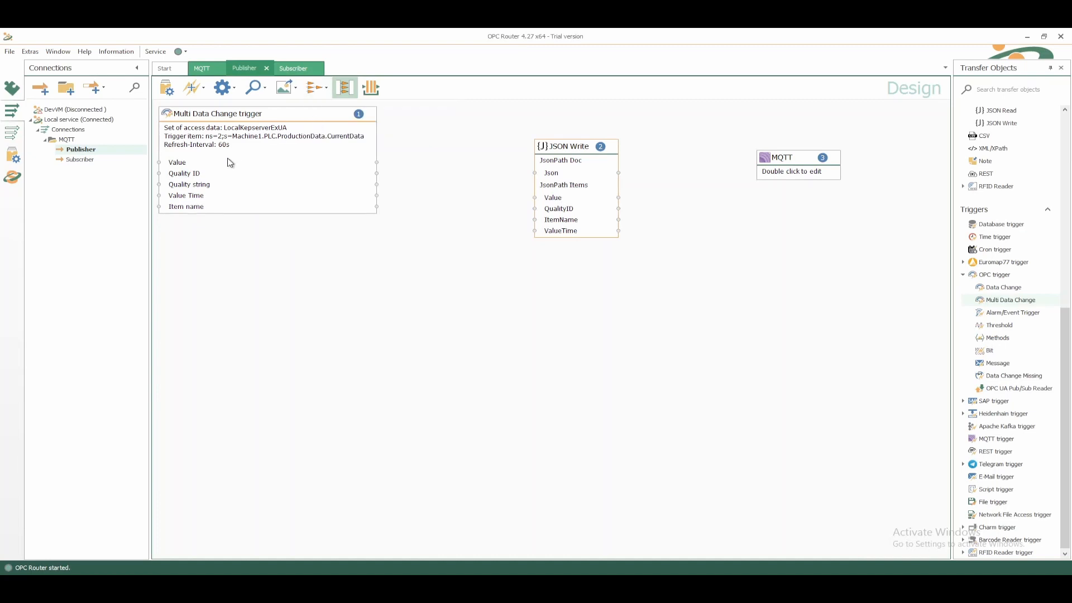
pyautogui.moveTo(377, 163); pyautogui.dragTo(535, 208)
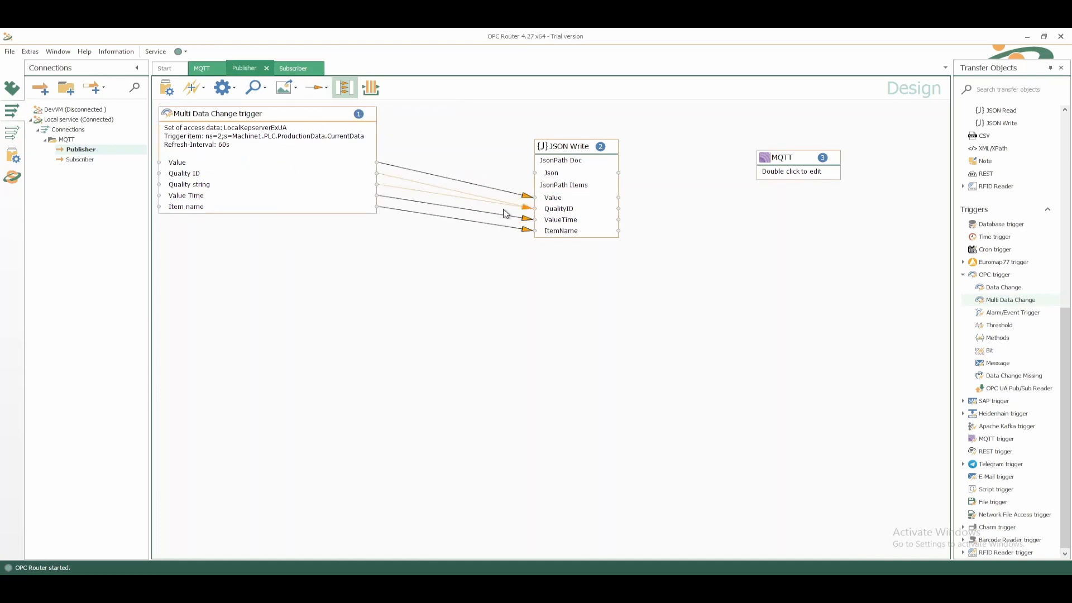
# - Reorder the trigger's items to match the order of the linked JSON Write items
pyautogui.rightClick(467, 200)
pyautogui.click(459, 200)
pyautogui.rightClick(458, 198)
pyautogui.click(484, 230)
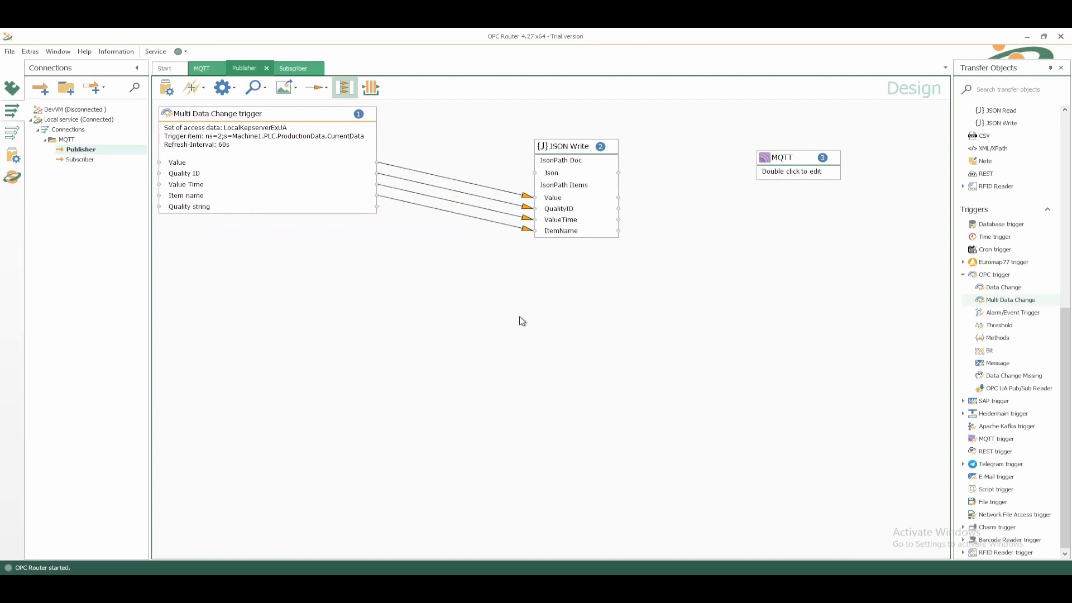
# - Move the JSON Write object closer to the Multi Data Change trigger and align both along the upper edge of the design area
pyautogui.moveTo(286, 126); pyautogui.dragTo(286, 151)
pyautogui.moveTo(584, 156); pyautogui.dragTo(550, 124)
pyautogui.moveTo(241, 154); pyautogui.dragTo(243, 129)
pyautogui.moveTo(536, 120); pyautogui.dragTo(525, 117)
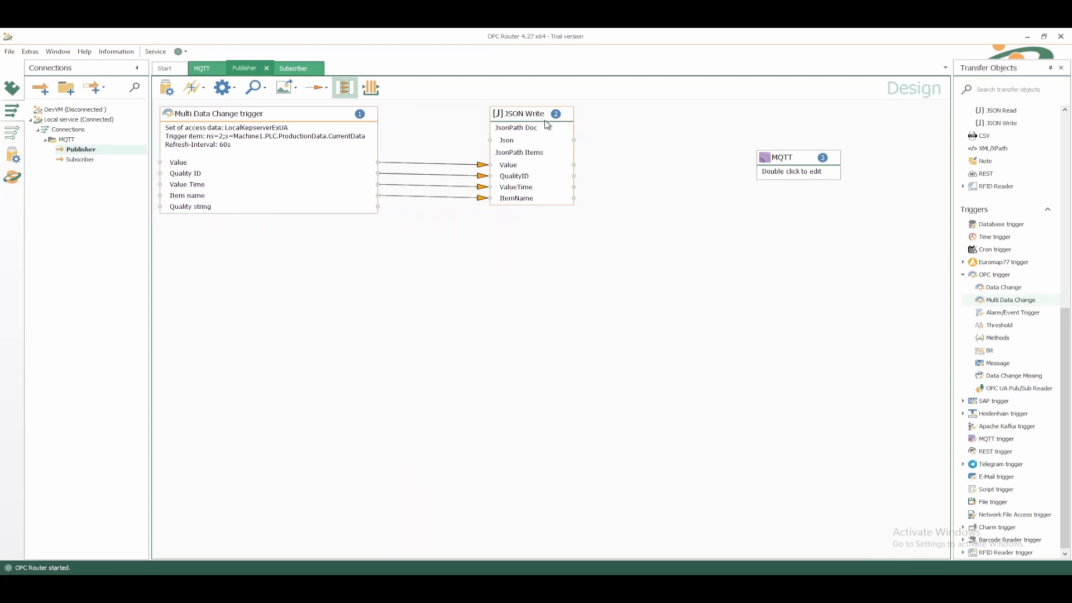
# - Set the MQTT object's broker connection to LocalMqttBroker, keeping the String payload type and Unicode (UTF-8) encoding
pyautogui.doubleClick(786, 167)
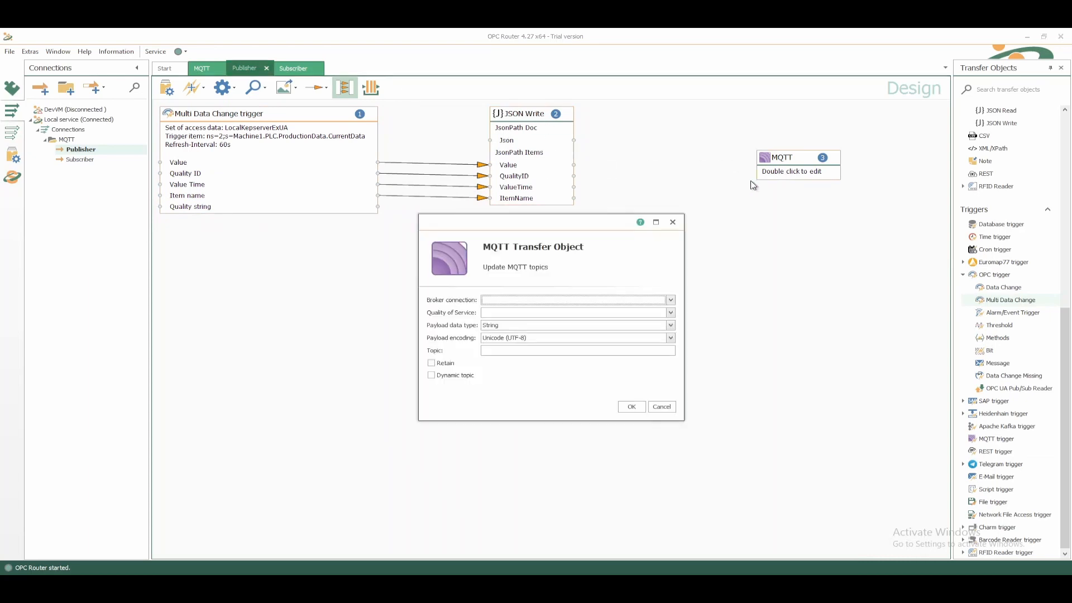
pyautogui.click(559, 300)
pyautogui.click(532, 320)
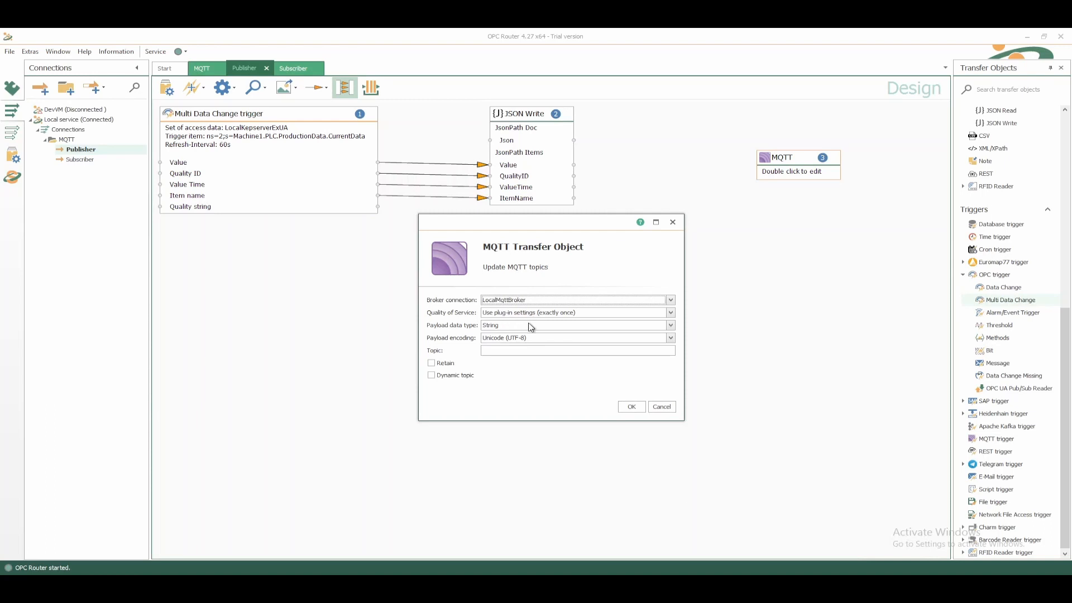
pyautogui.click(530, 326)
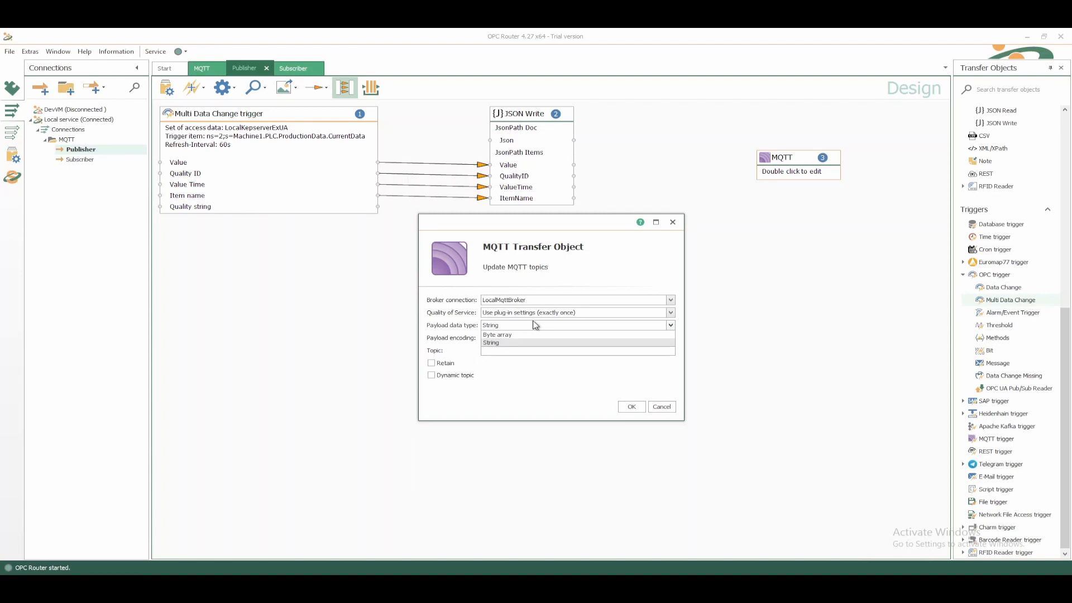
pyautogui.click(535, 325)
pyautogui.click(527, 339)
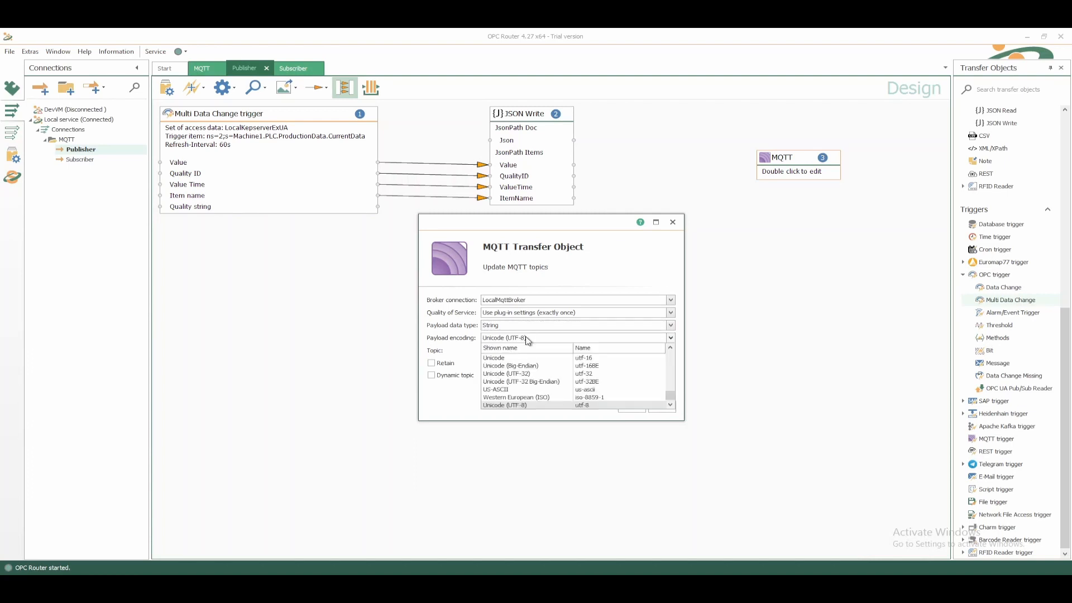
pyautogui.click(527, 339)
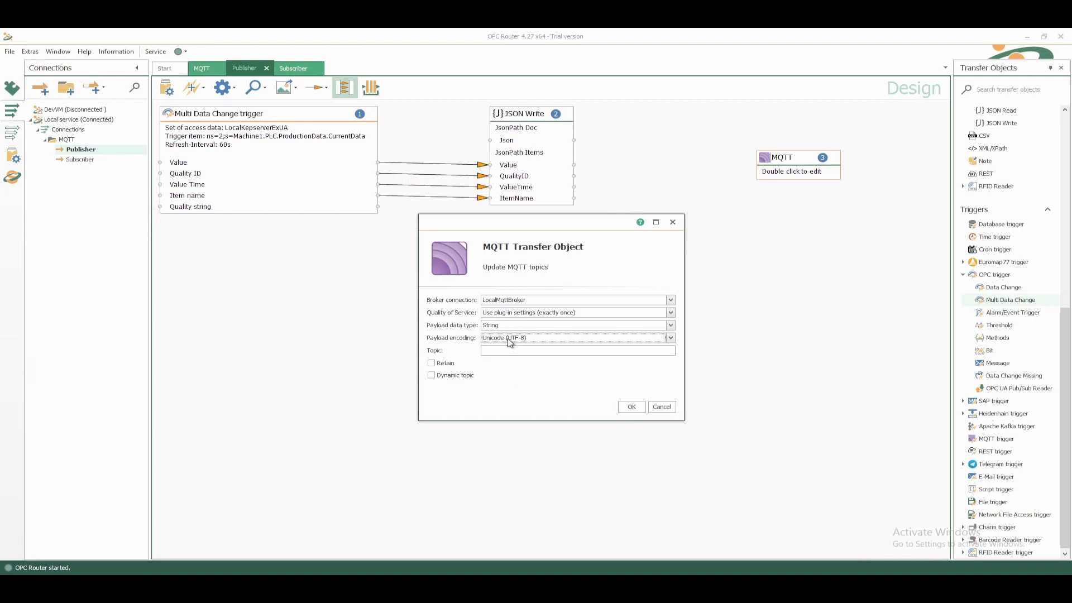
# - Set the MQTT object's topic to ProductionData, accept it, and link the JSON Write object's Json item to its Payload
pyautogui.click(507, 350)
pyautogui.moveTo(548, 351); pyautogui.dragTo(417, 353)
pyautogui.click(629, 407)
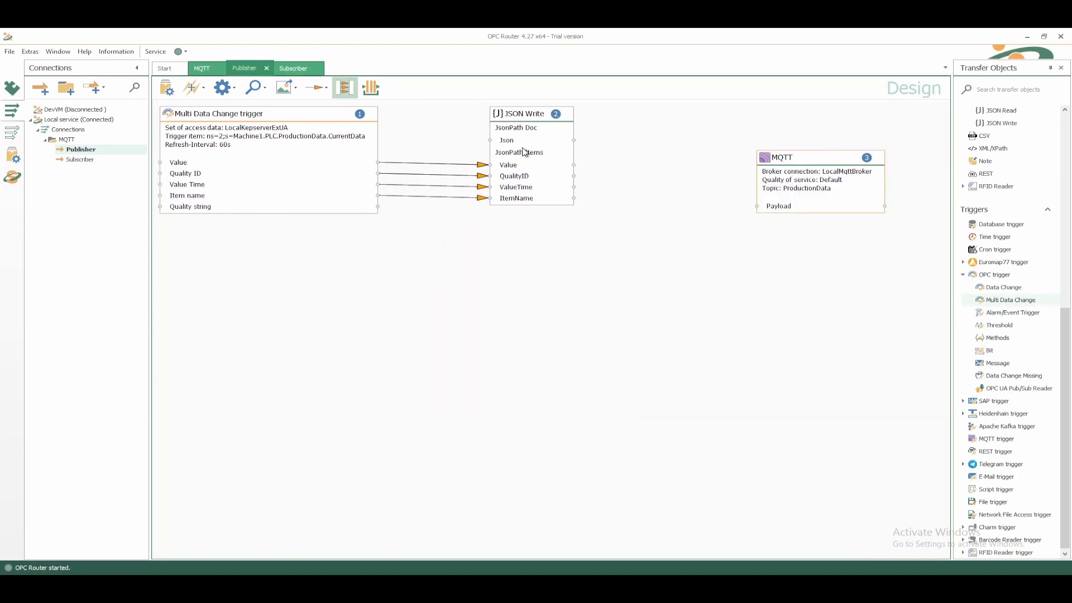
pyautogui.moveTo(511, 142); pyautogui.dragTo(739, 105)
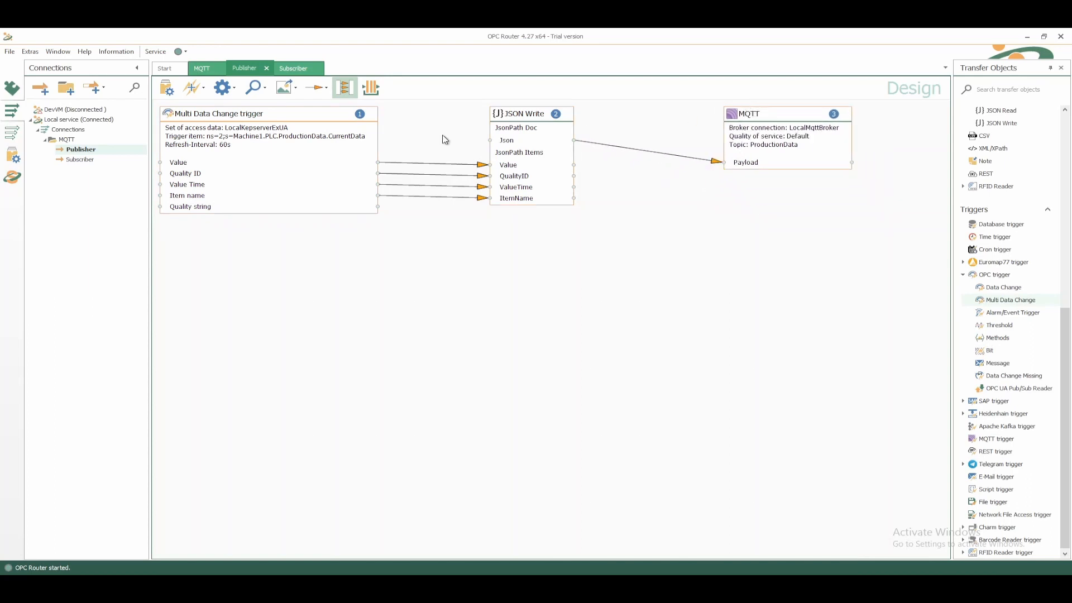
# - Open the Subscriber connection and place an MQTT trigger in its design area
pyautogui.click(76, 160)
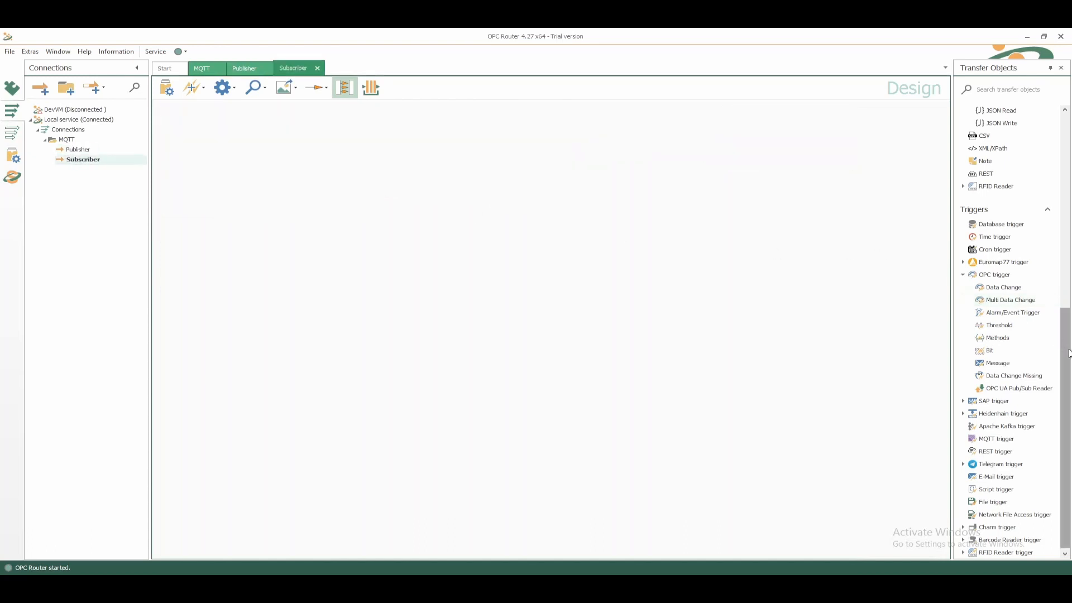
pyautogui.moveTo(1068, 351); pyautogui.dragTo(1067, 365)
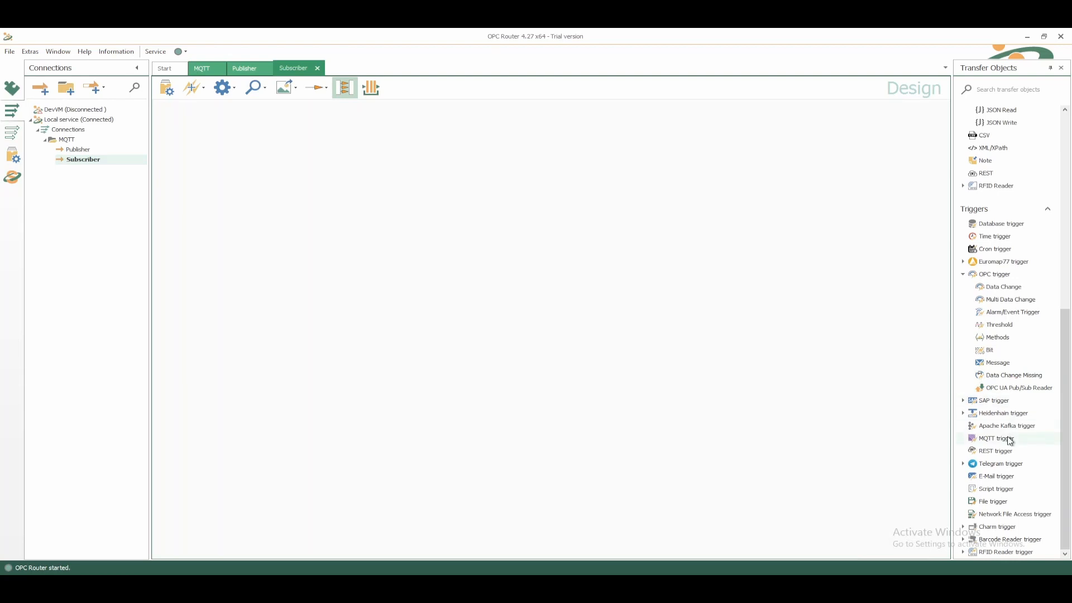
pyautogui.moveTo(1010, 439); pyautogui.dragTo(1009, 437)
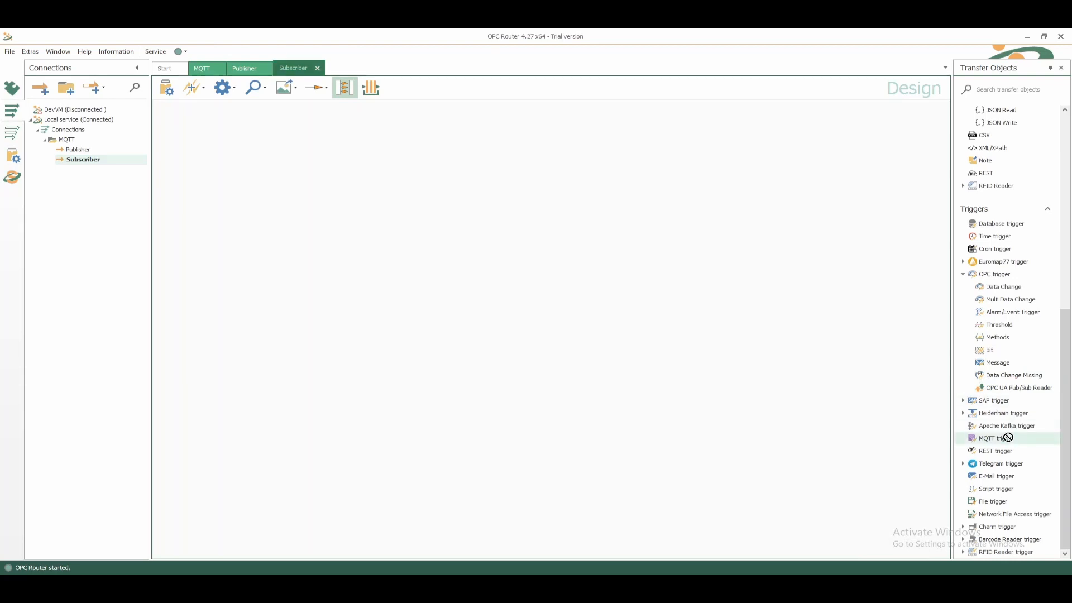
pyautogui.moveTo(1009, 437); pyautogui.dragTo(189, 151)
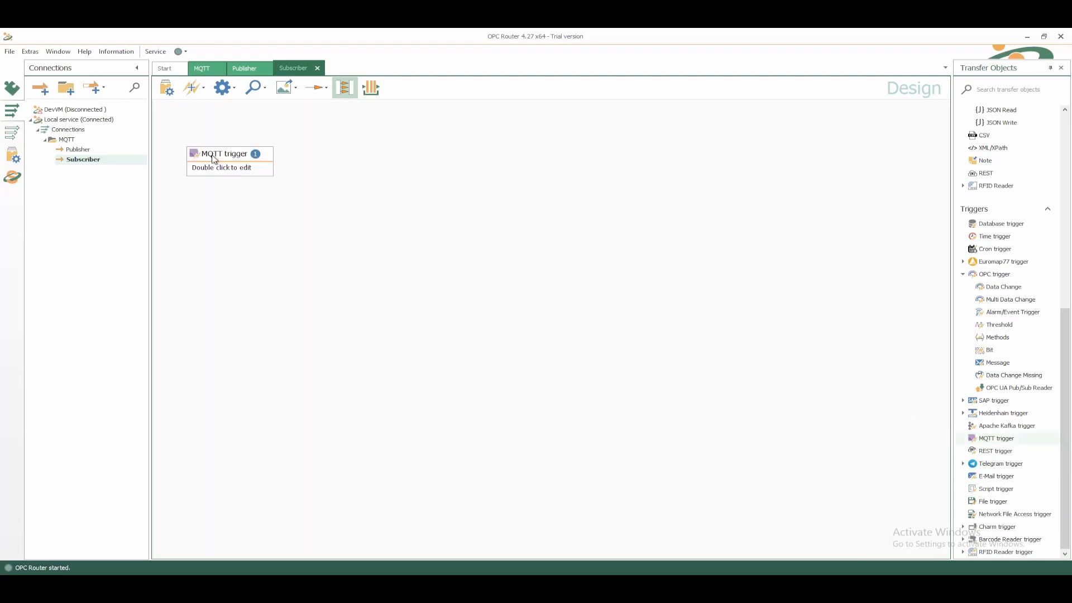
pyautogui.moveTo(1070, 374); pyautogui.dragTo(1027, 148)
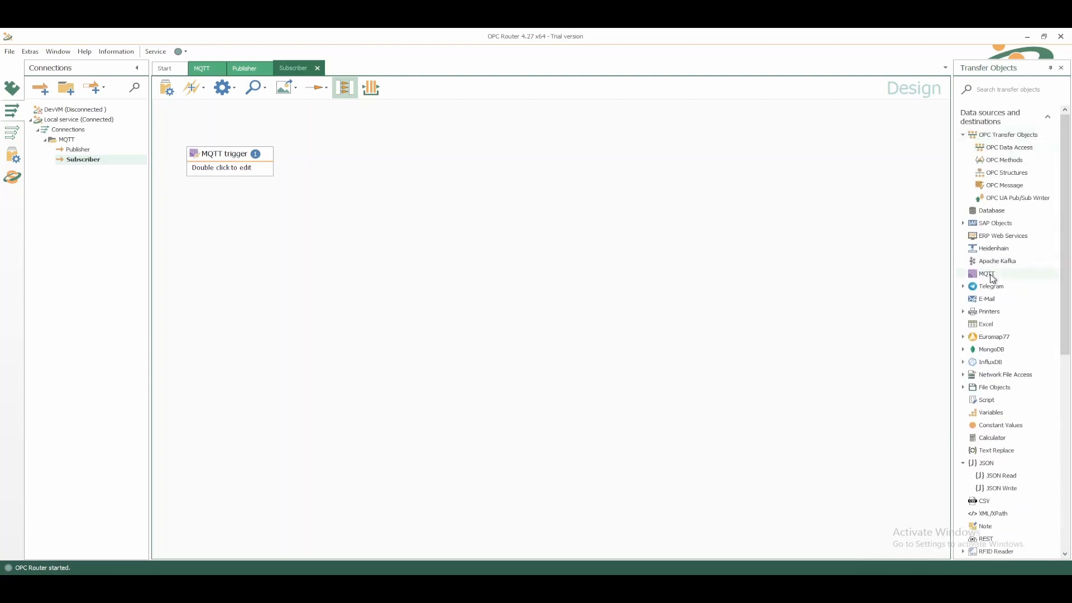
pyautogui.moveTo(1071, 243); pyautogui.dragTo(1001, 436)
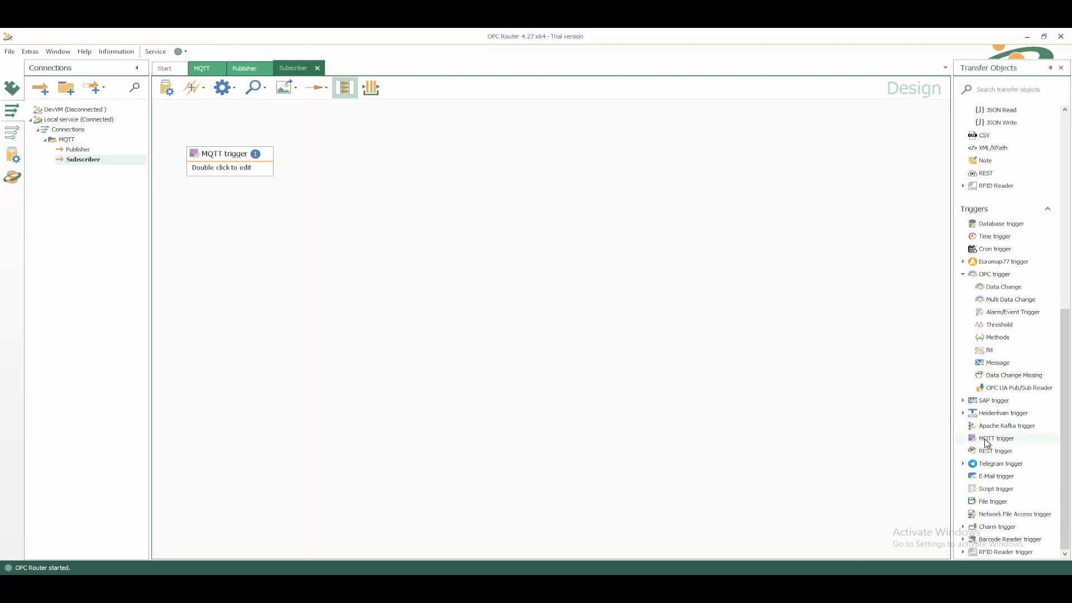
# - Configure the MQTT trigger with broker connection LocalMqttBroker and topic ProductionData
pyautogui.doubleClick(218, 160)
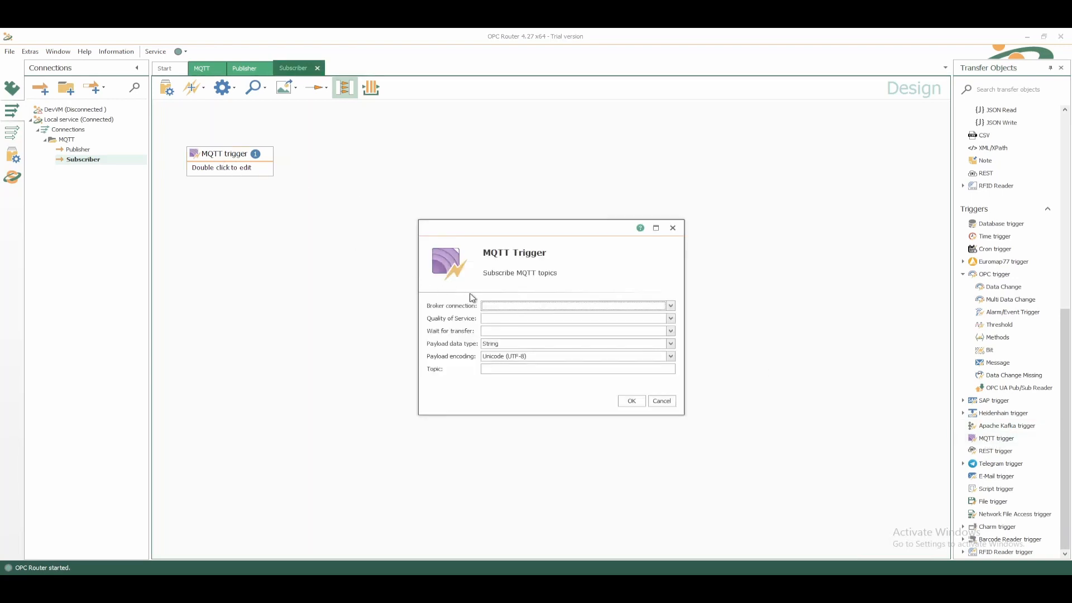
pyautogui.click(490, 308)
pyautogui.click(496, 325)
pyautogui.click(517, 370)
pyautogui.click(628, 402)
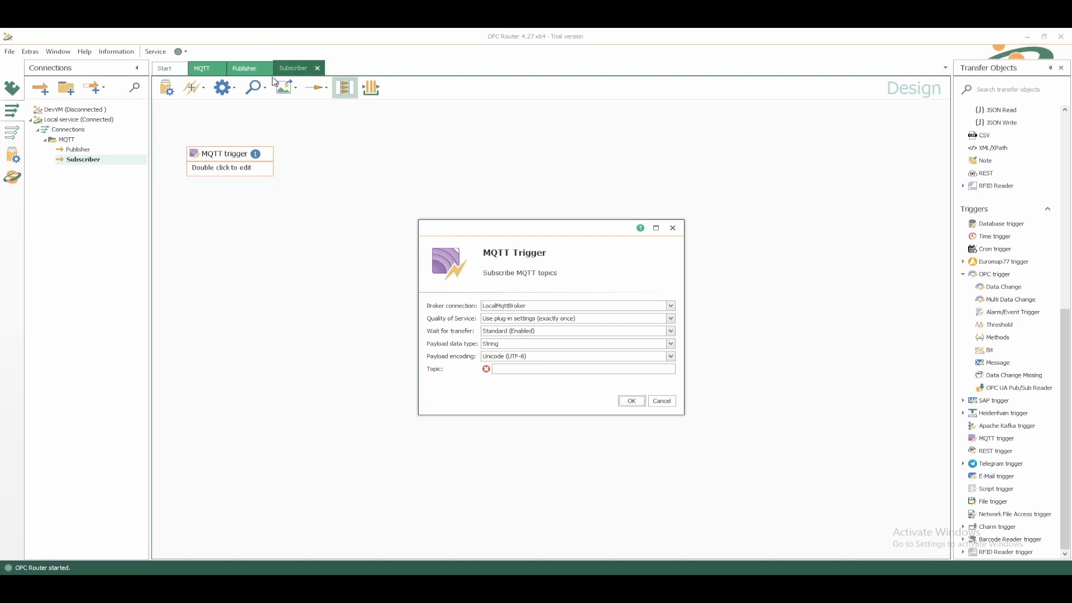
pyautogui.click(521, 370)
pyautogui.write('ProductionData')
pyautogui.moveTo(572, 371); pyautogui.dragTo(396, 361)
pyautogui.click(623, 403)
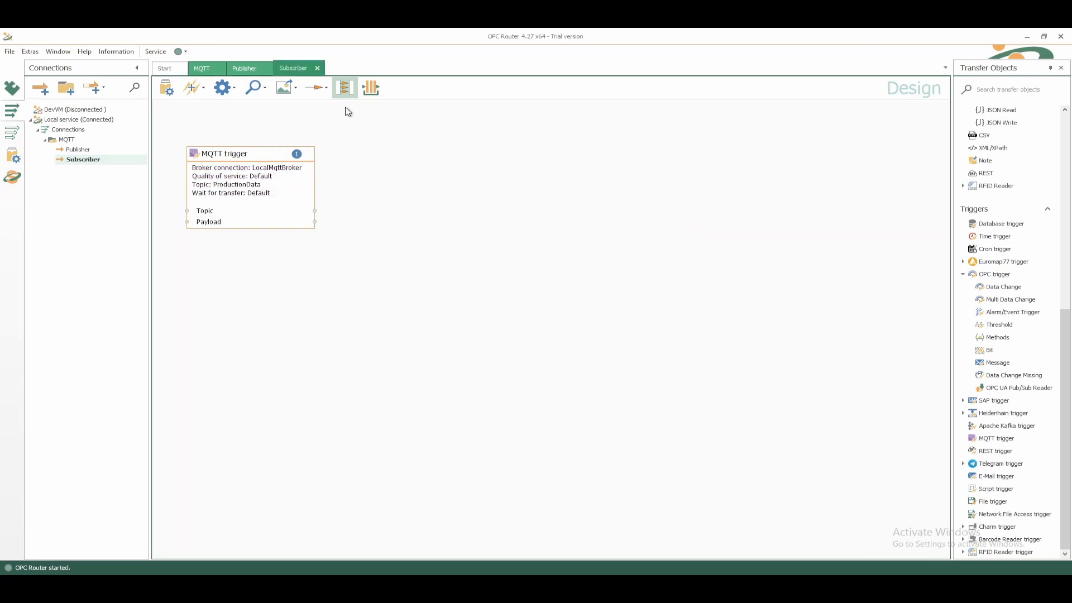
# - Check the topic configured in the Publisher connection's MQTT object, then return to the Subscriber connection
pyautogui.click(246, 68)
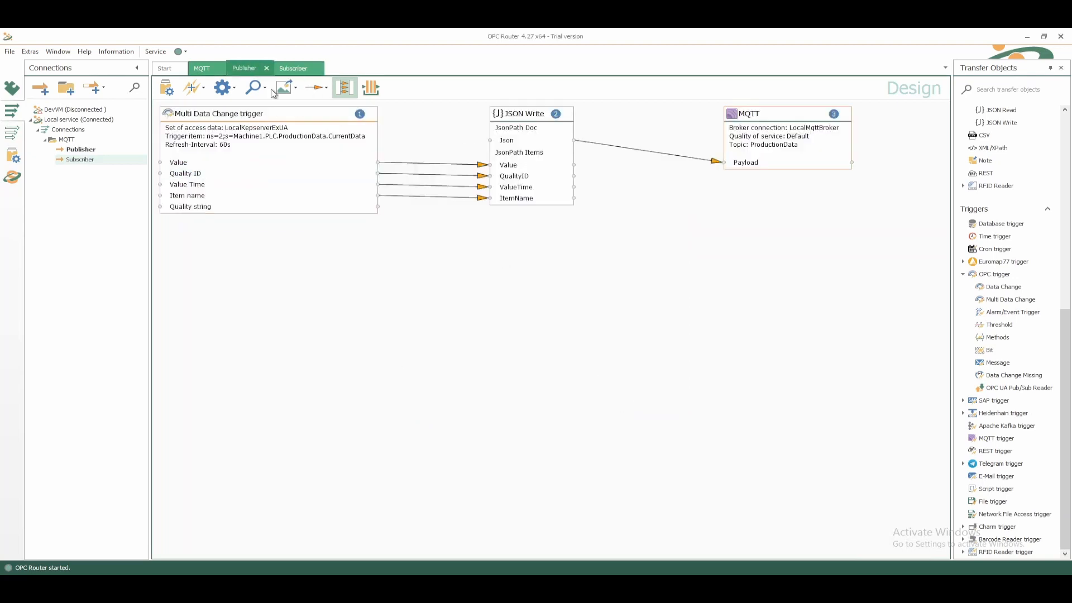
pyautogui.doubleClick(777, 148)
pyautogui.doubleClick(536, 350)
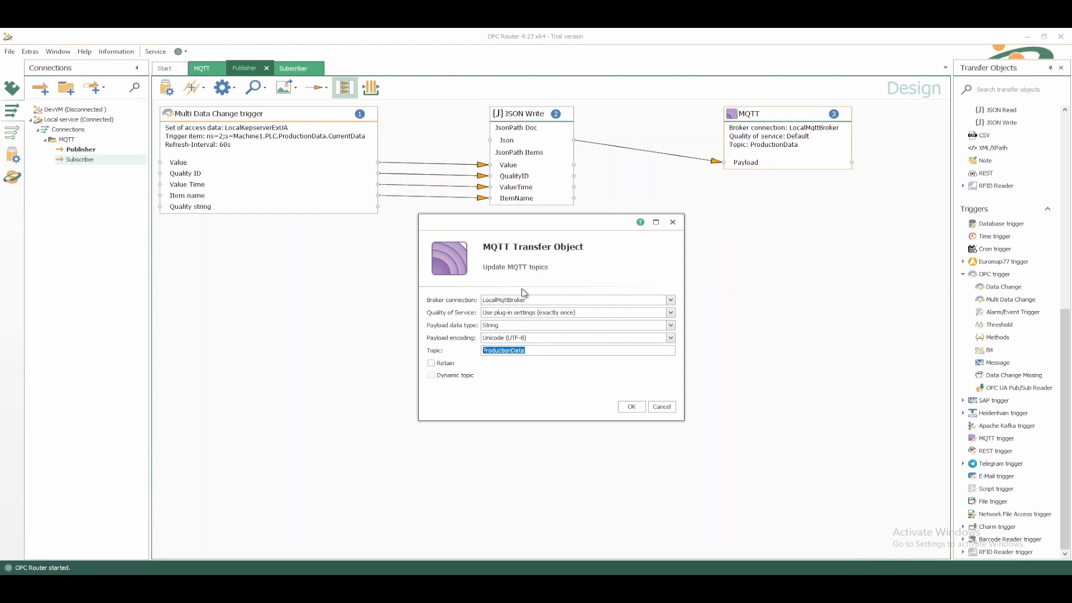
pyautogui.click(639, 408)
pyautogui.click(294, 70)
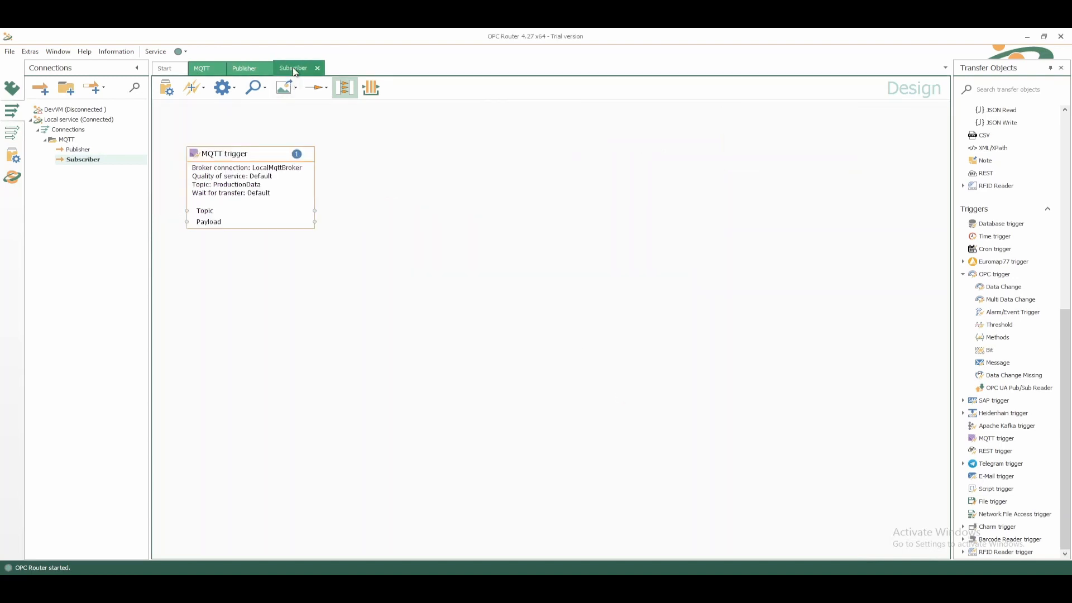
# - Copy the complete JSON template from the JSON Write object in the Publisher connection
pyautogui.click(250, 69)
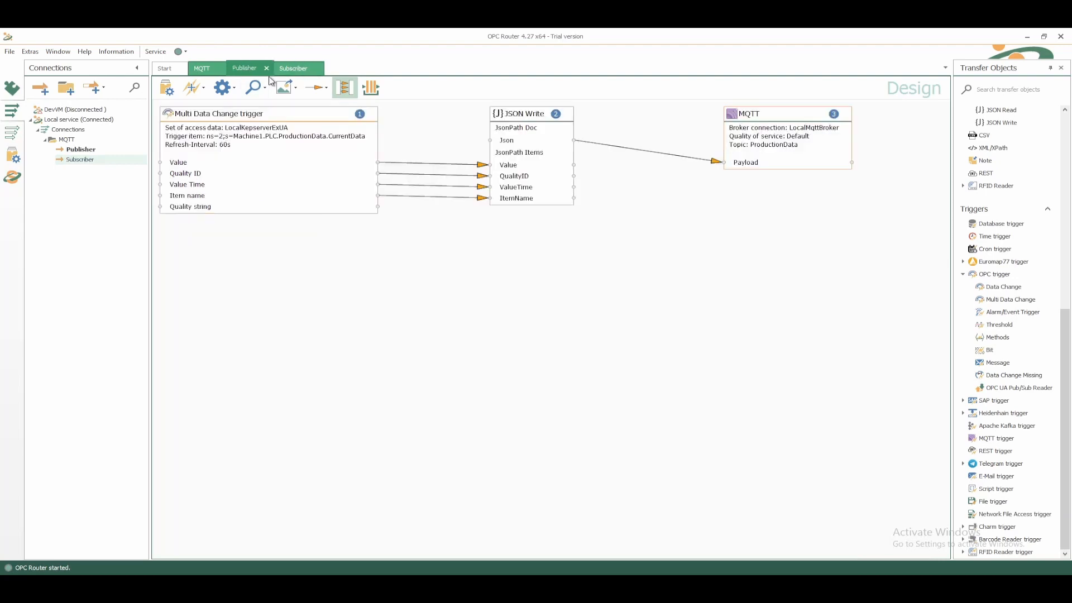
pyautogui.doubleClick(529, 125)
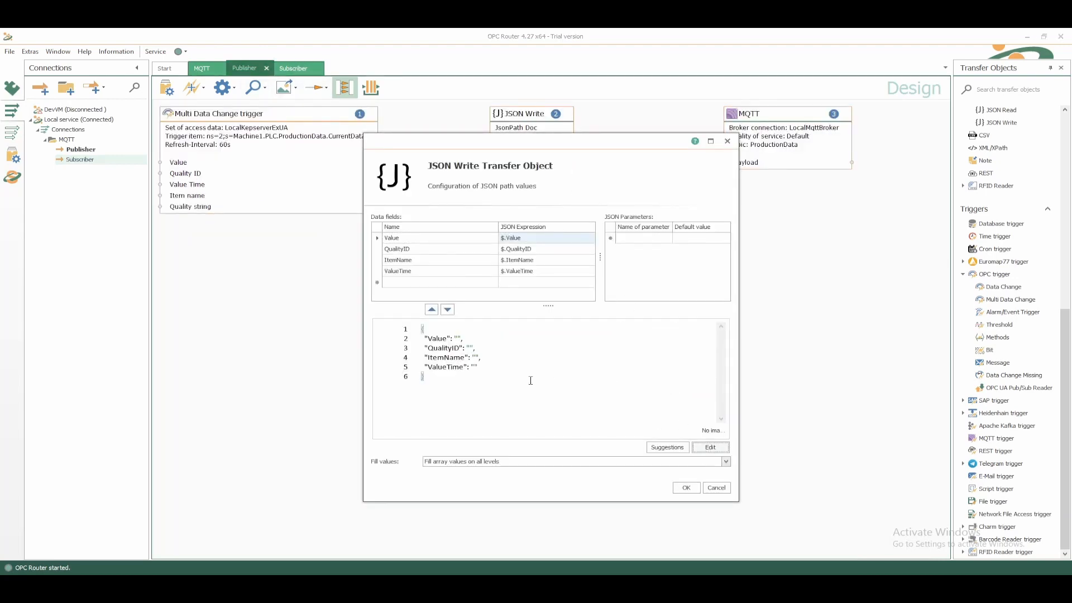
pyautogui.moveTo(468, 387); pyautogui.dragTo(395, 326)
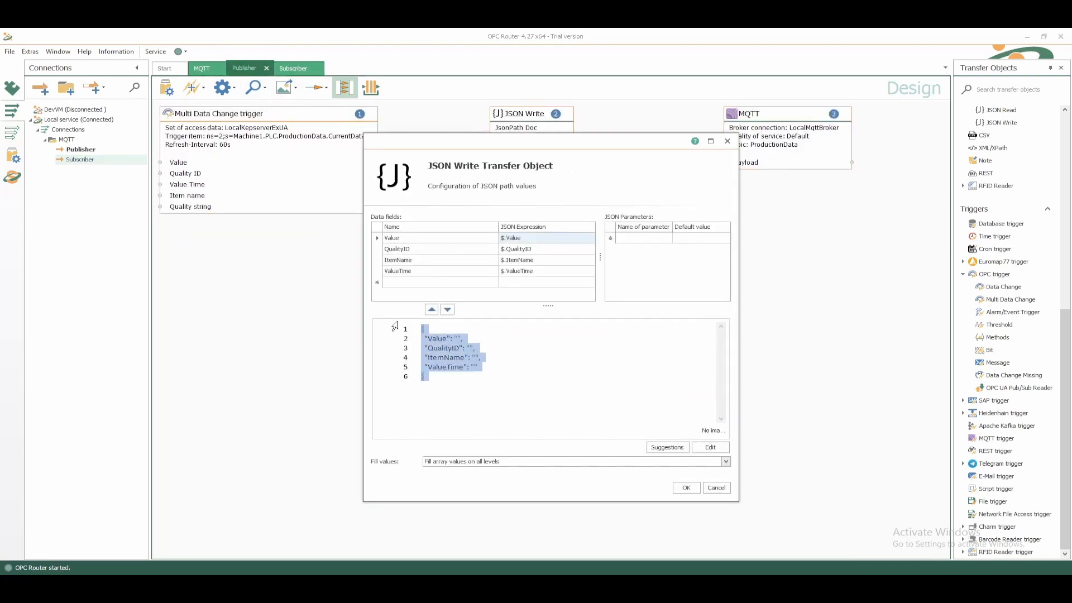
pyautogui.rightClick(459, 350)
pyautogui.click(475, 366)
pyautogui.click(687, 488)
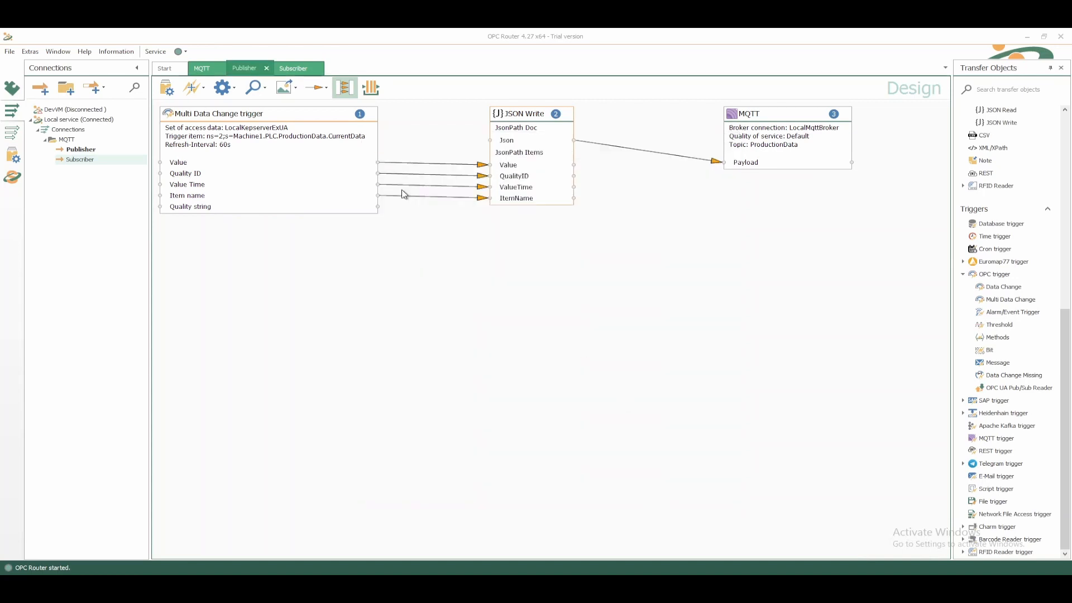
# - Move the Subscriber's MQTT trigger nearer the design area's upper-left corner and add a JSON Read object beside it
pyautogui.click(299, 69)
pyautogui.moveTo(257, 165); pyautogui.dragTo(227, 146)
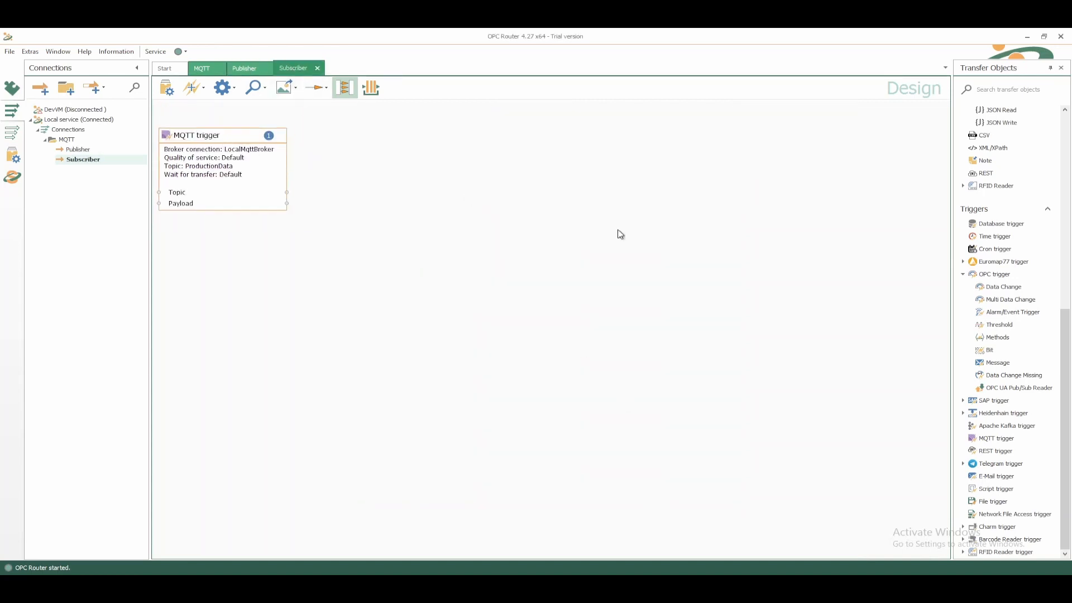
pyautogui.moveTo(1067, 348); pyautogui.dragTo(1067, 229)
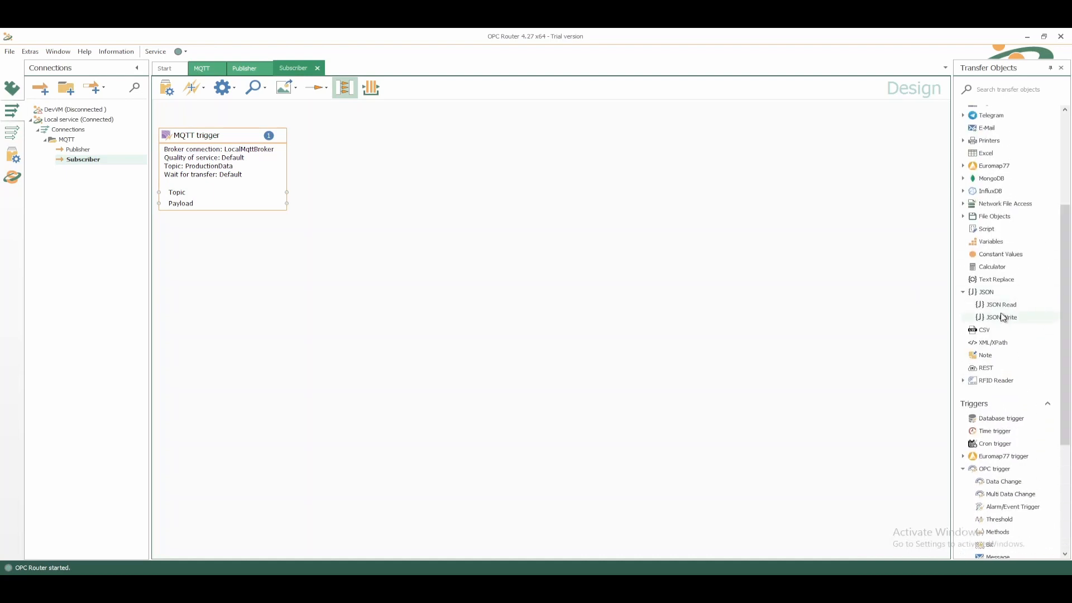
pyautogui.moveTo(1002, 305); pyautogui.dragTo(431, 149)
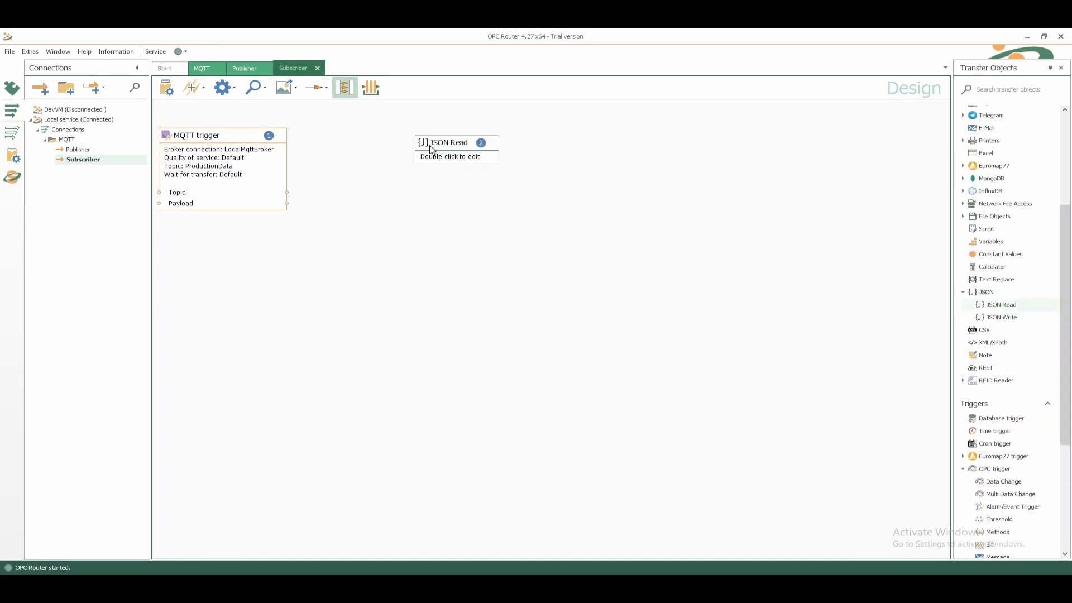
# - Paste the copied JSON template into the JSON Read object's document and return it to the structured view
pyautogui.doubleClick(432, 150)
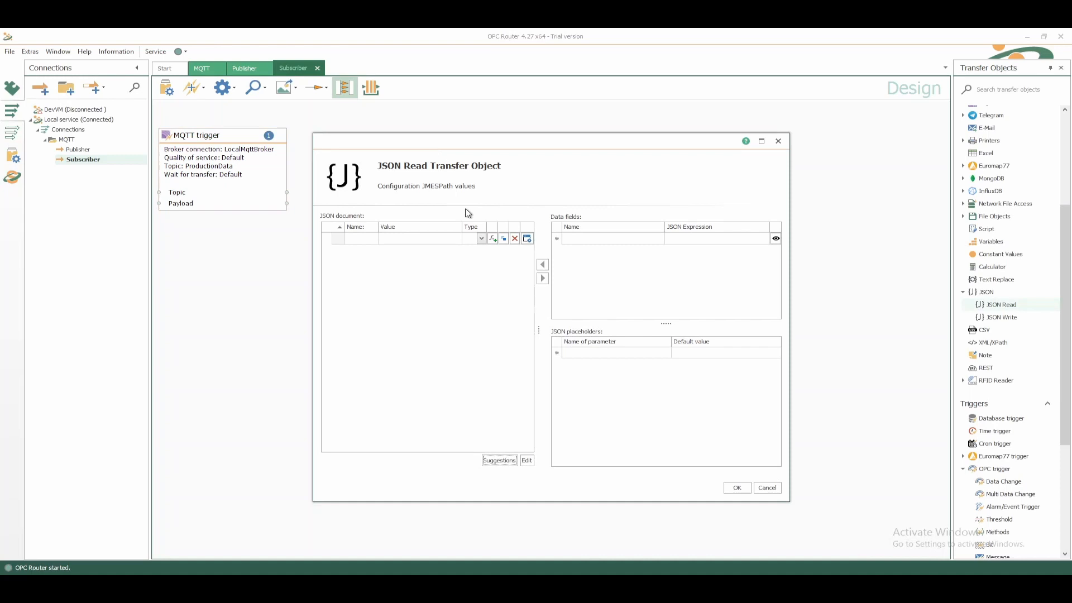
pyautogui.click(527, 461)
pyautogui.moveTo(382, 233); pyautogui.dragTo(364, 239)
pyautogui.hotkey('ctrl', 'v')
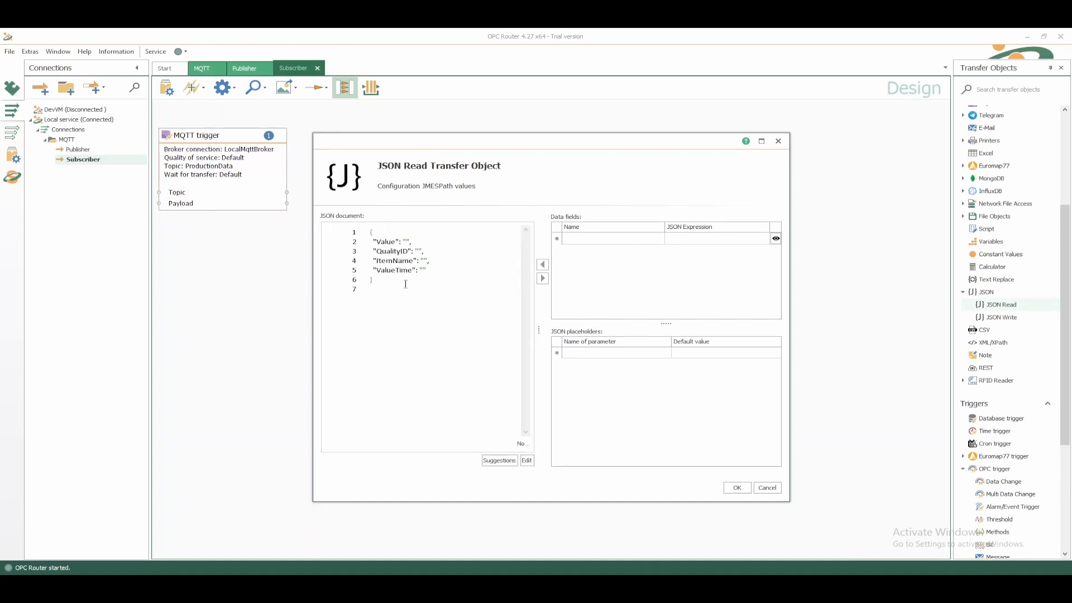
pyautogui.click(526, 461)
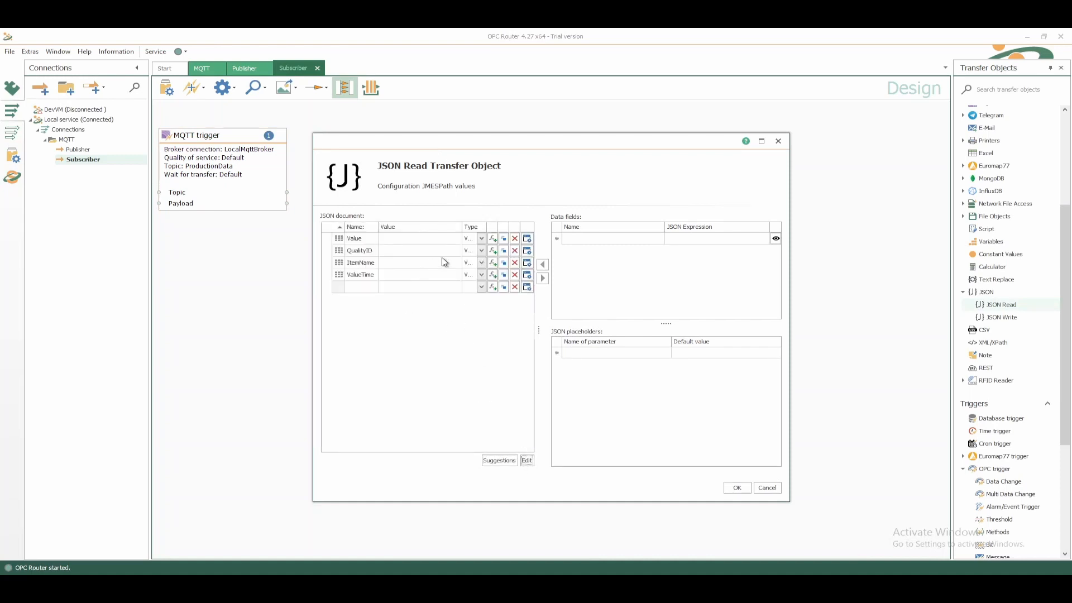
# - Add Value, QualityID, ItemName and ValueTime as data fields and accept the JSON Read configuration
pyautogui.click(493, 240)
pyautogui.click(492, 251)
pyautogui.click(493, 262)
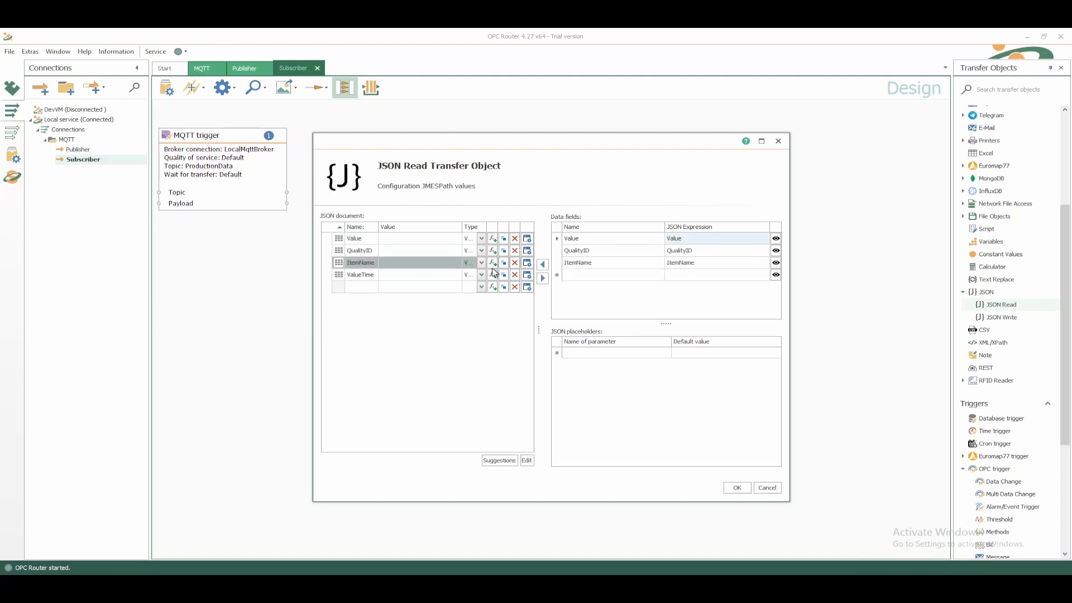
pyautogui.click(492, 275)
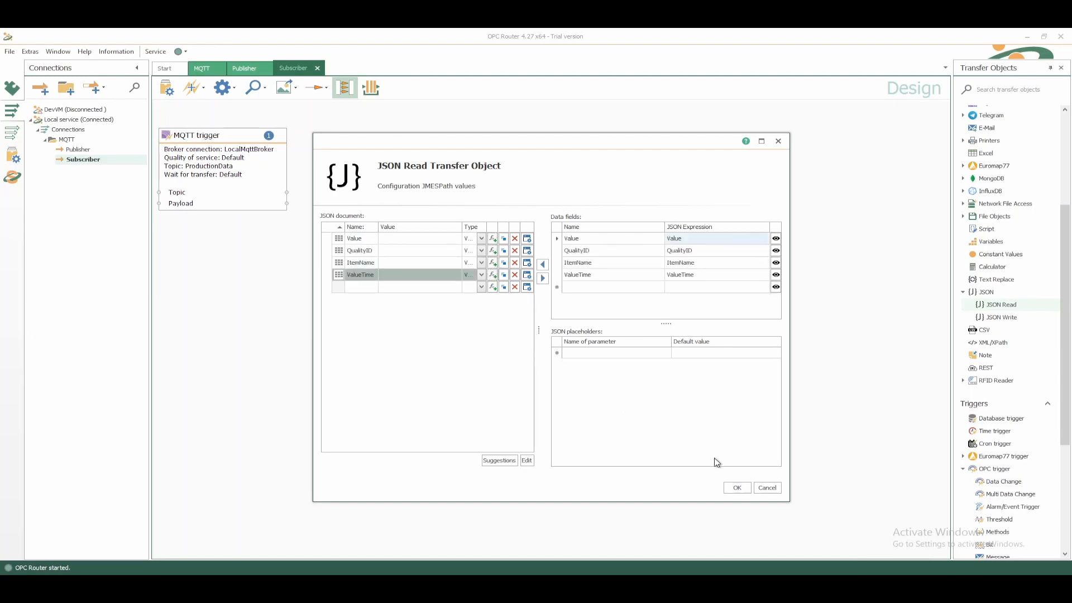
pyautogui.click(738, 488)
# - Reposition the JSON Read object and MQTT trigger, and link the trigger's Payload to the Json item of JSON Read
pyautogui.moveTo(448, 175); pyautogui.dragTo(473, 183)
pyautogui.moveTo(207, 149); pyautogui.dragTo(206, 128)
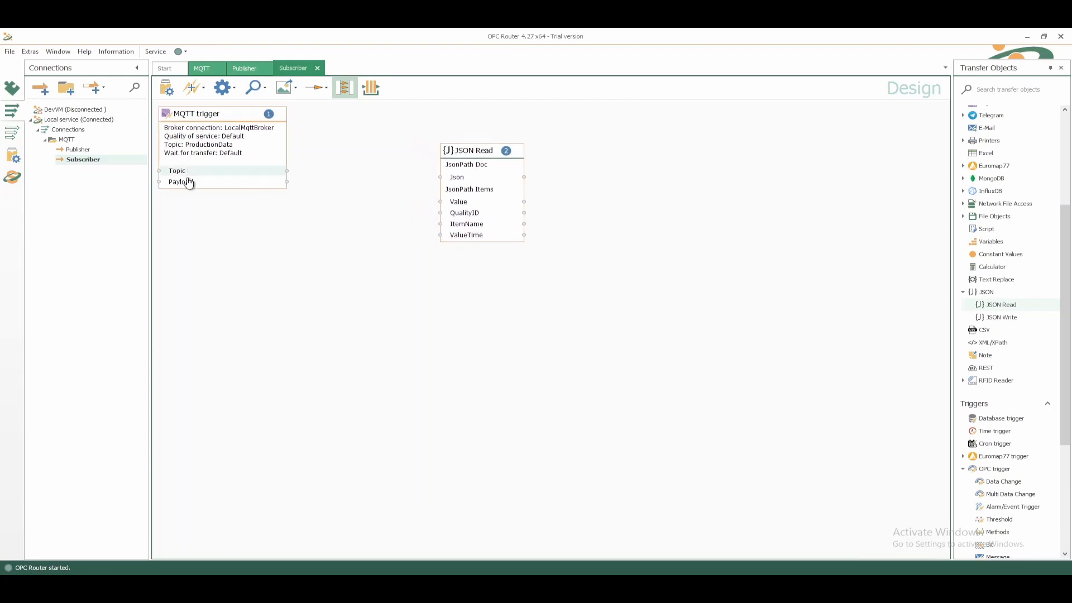
pyautogui.moveTo(189, 182); pyautogui.dragTo(457, 181)
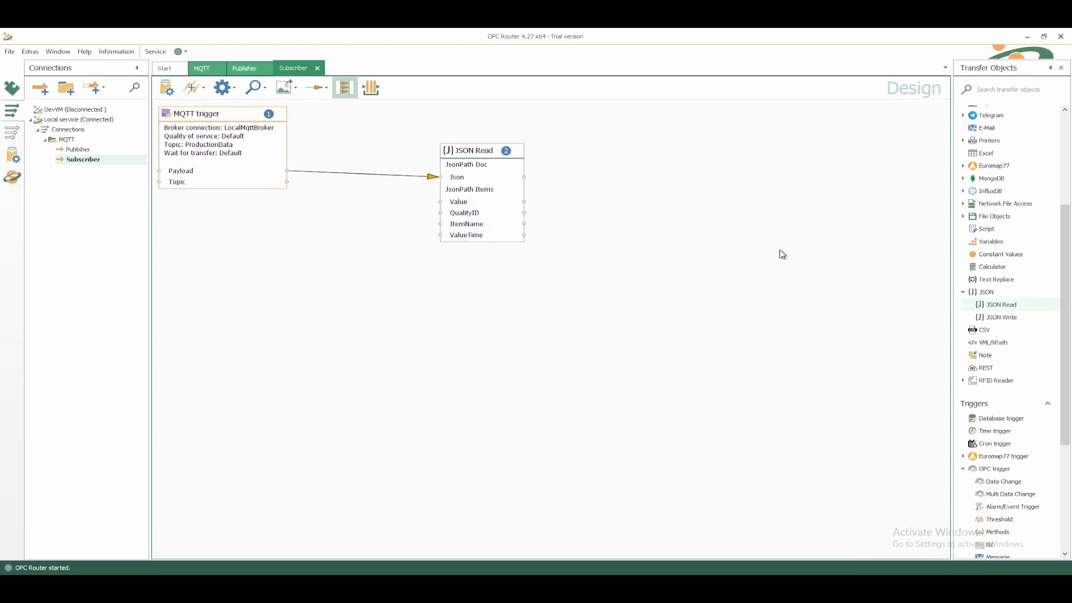
# - Add a Variables object beside JSON Read in the Subscriber connection and assign it the global variable JSONDocument
pyautogui.scroll(3, 1000, 319)
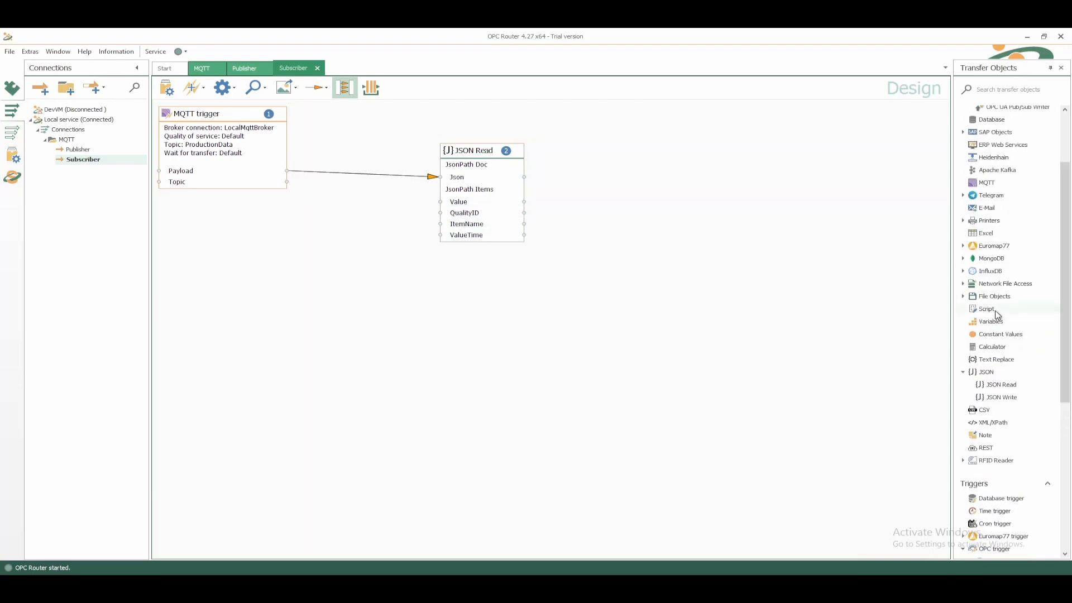
pyautogui.scroll(3, 989, 251)
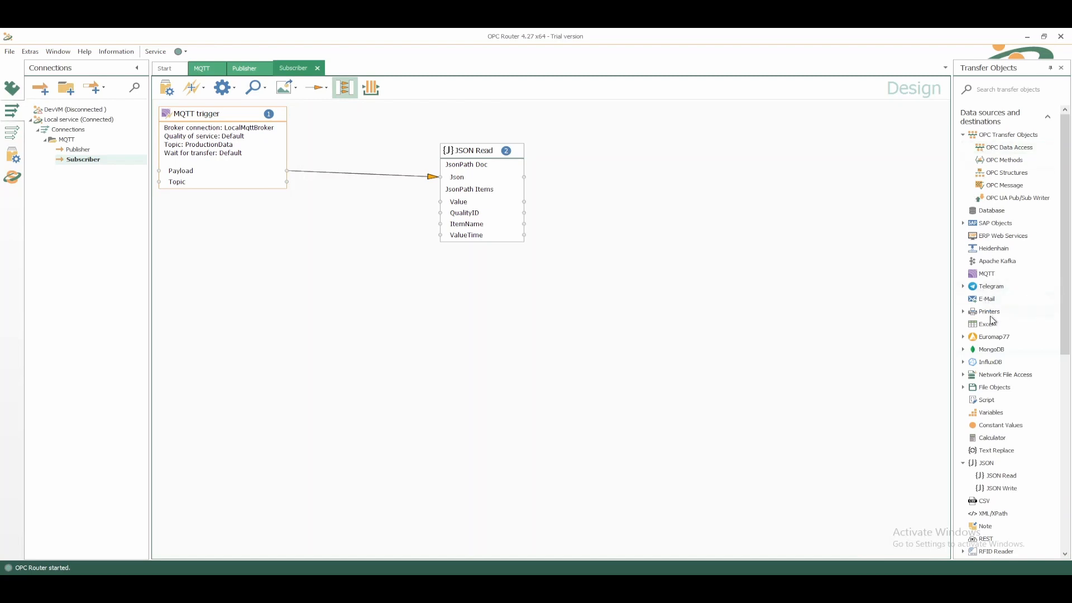
pyautogui.moveTo(1010, 409); pyautogui.dragTo(699, 143)
pyautogui.doubleClick(699, 143)
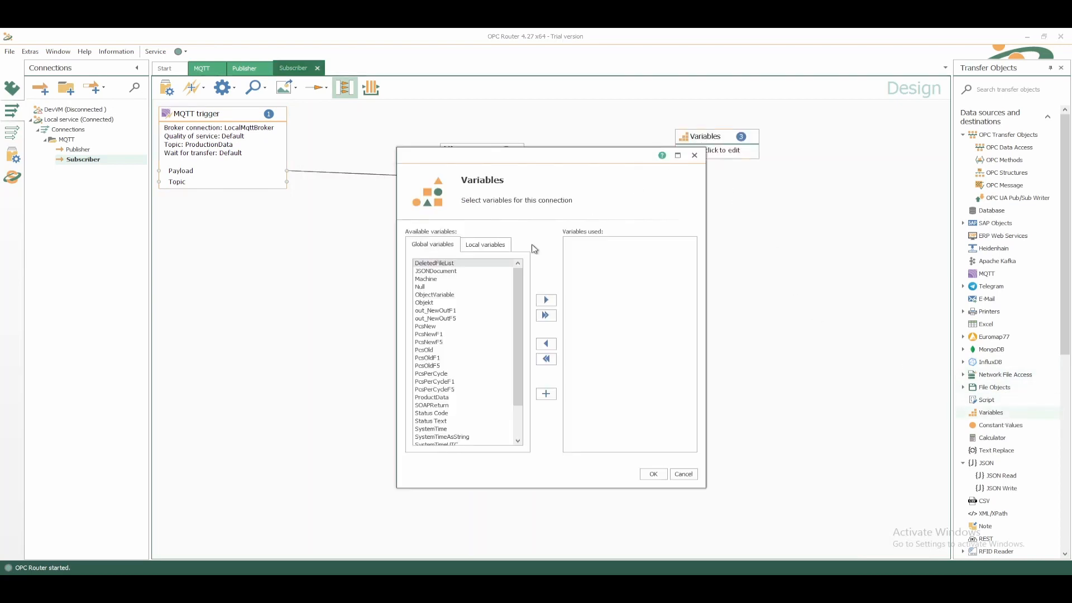
pyautogui.doubleClick(430, 273)
pyautogui.click(654, 474)
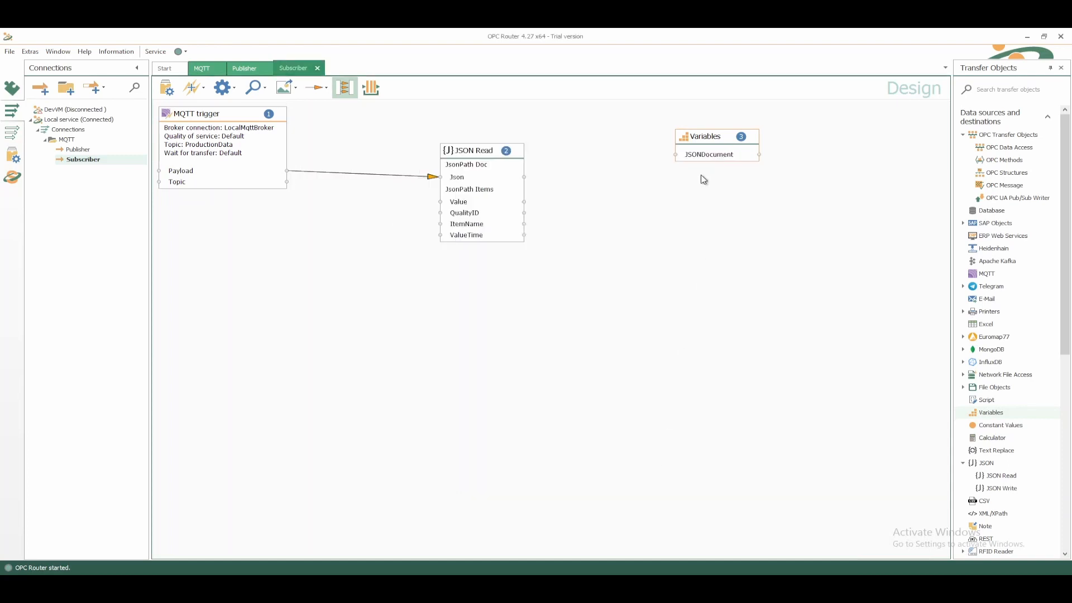
# - Duplicate the JSONDocument Variables object three times and line the copies up in a column below the original
pyautogui.rightClick(703, 141)
pyautogui.click(712, 148)
pyautogui.rightClick(689, 193)
pyautogui.click(705, 205)
pyautogui.rightClick(690, 236)
pyautogui.click(698, 252)
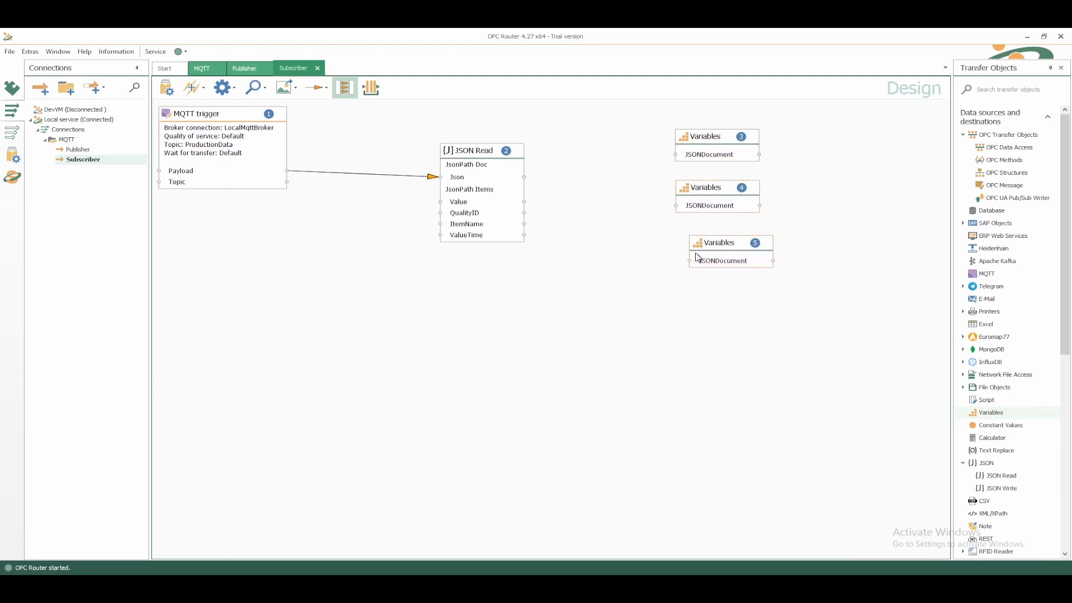
pyautogui.moveTo(709, 246); pyautogui.dragTo(700, 242)
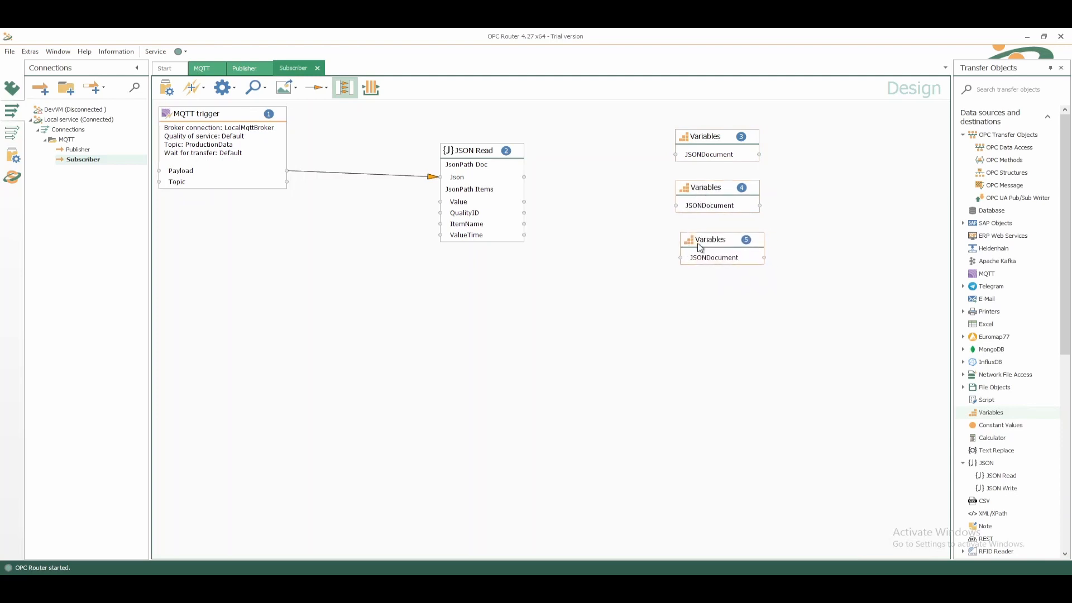
pyautogui.rightClick(693, 297)
pyautogui.click(700, 315)
pyautogui.moveTo(707, 305); pyautogui.dragTo(694, 305)
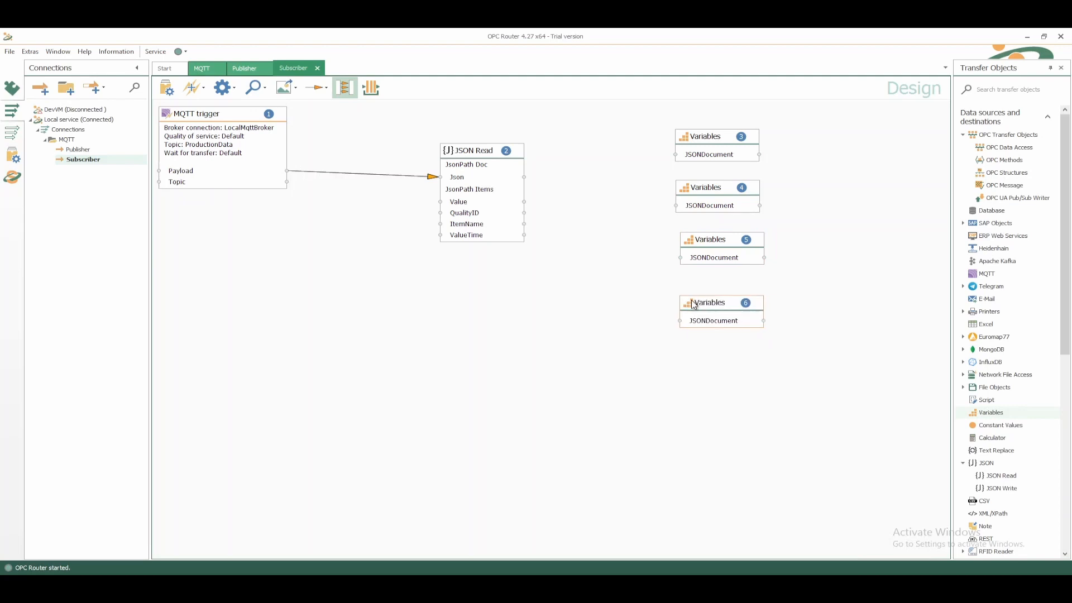
# - Link JSON Read's Value, QualityID, ItemName and ValueTime each to the JSONDocument item of its own Variables object, in order
pyautogui.moveTo(524, 202); pyautogui.dragTo(677, 206)
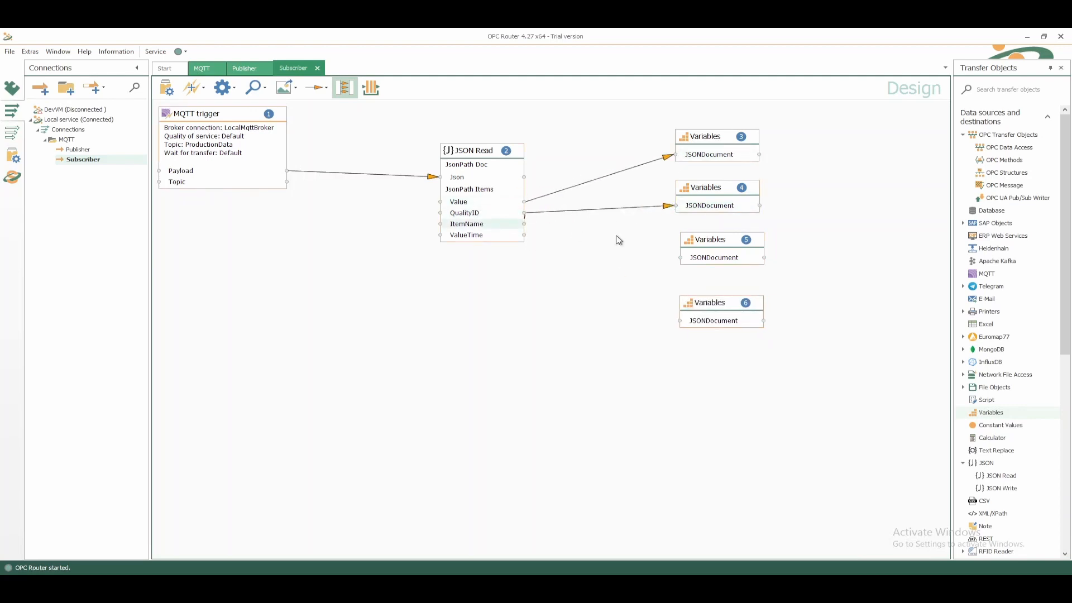
pyautogui.moveTo(523, 224); pyautogui.dragTo(698, 263)
pyautogui.moveTo(524, 235); pyautogui.dragTo(694, 319)
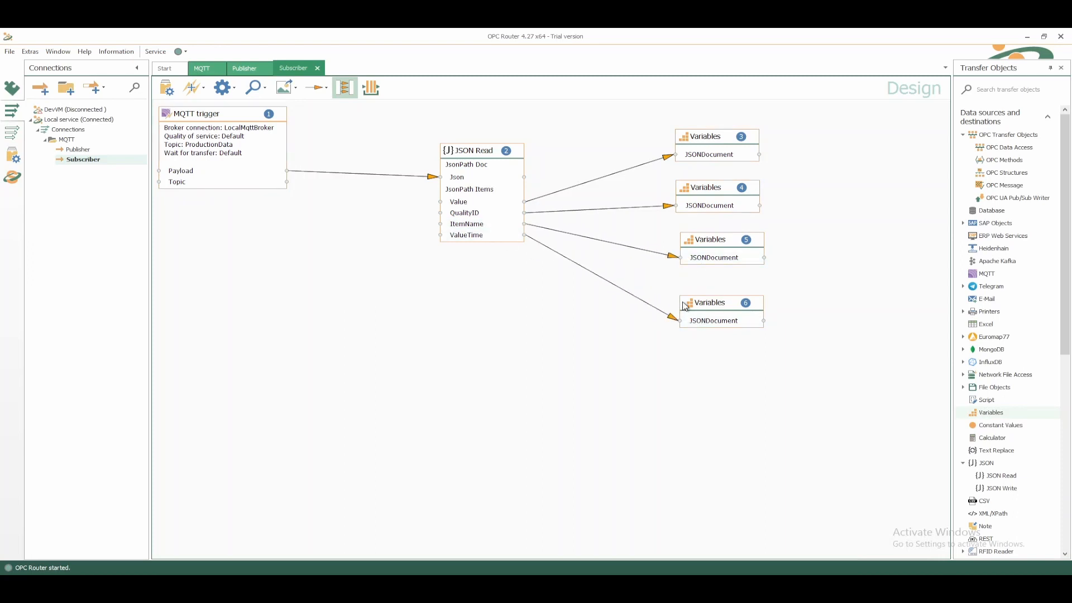
# - Shift the Publisher's MQTT object slightly away from JSON Write and return to the Subscriber connection
pyautogui.click(78, 149)
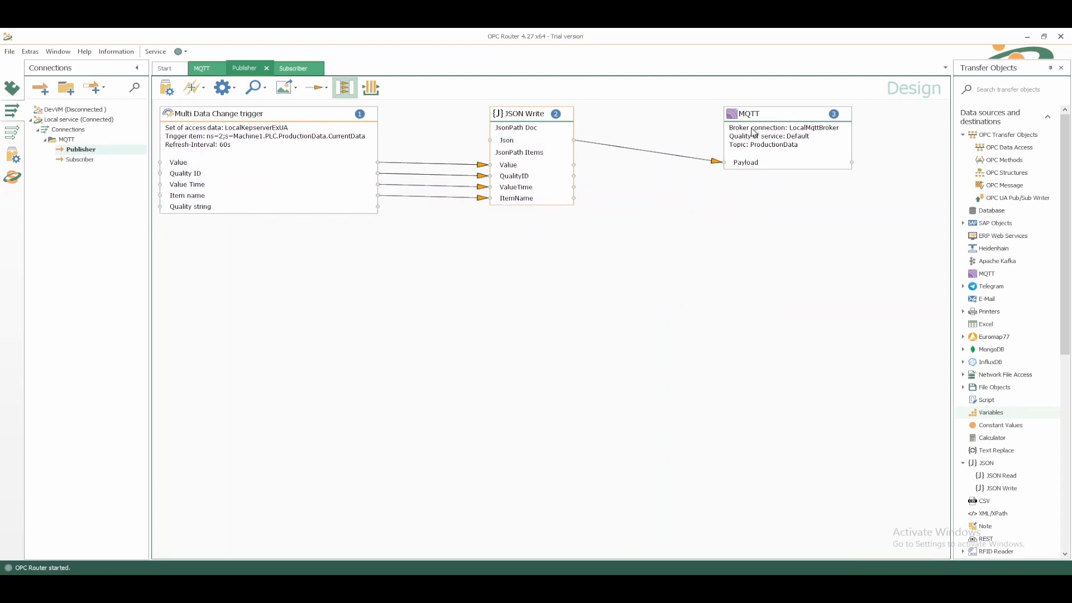
pyautogui.moveTo(754, 133)
pyautogui.mouseDown()
pyautogui.moveTo(791, 132)
pyautogui.moveTo(759, 132)
pyautogui.mouseUp()
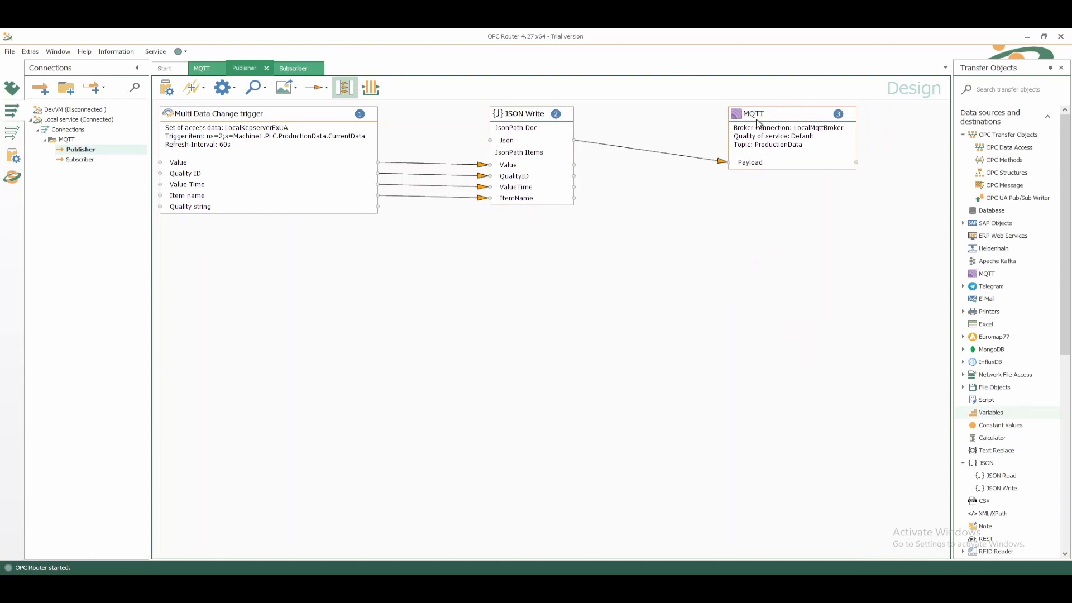
pyautogui.doubleClick(83, 158)
pyautogui.moveTo(219, 135)
pyautogui.mouseDown()
pyautogui.moveTo(231, 139)
pyautogui.moveTo(207, 134)
pyautogui.mouseUp()
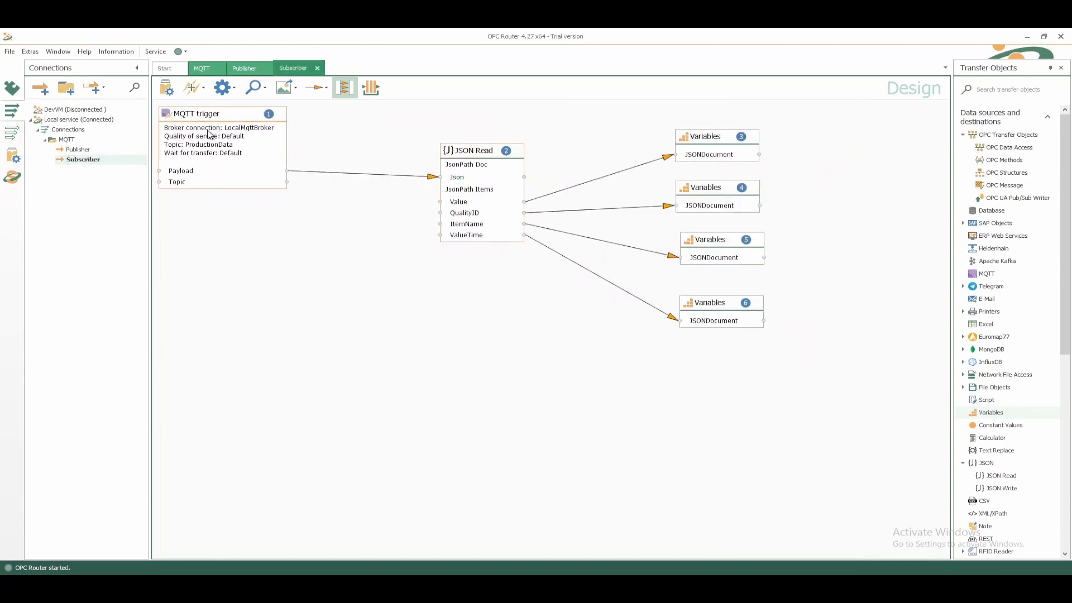
# - Align JSON Read with the MQTT trigger and take the Publisher and Subscriber connections productive
pyautogui.moveTo(460, 168); pyautogui.dragTo(439, 161)
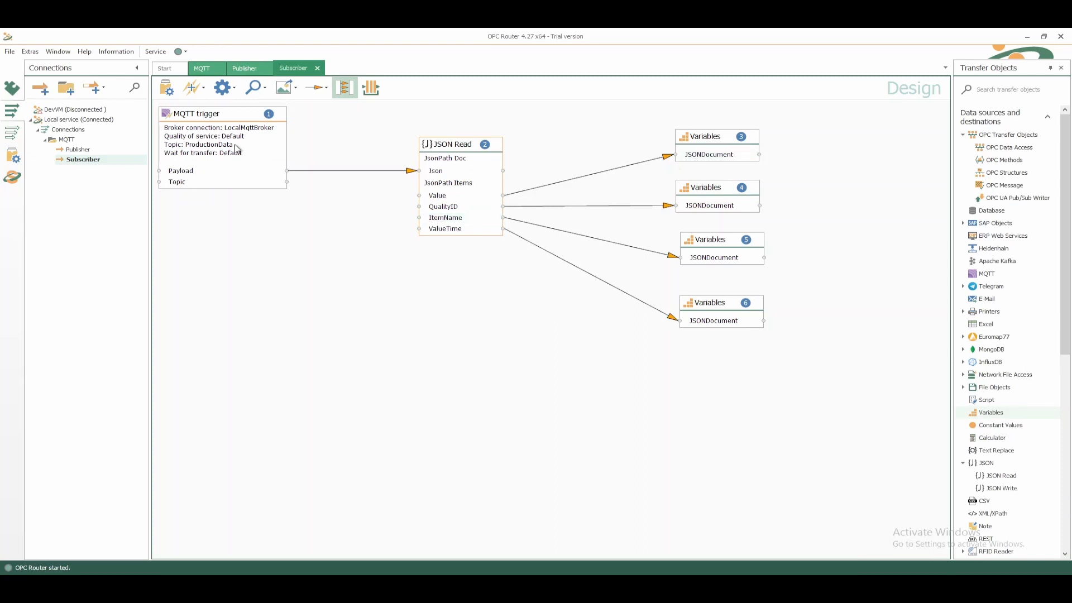
pyautogui.click(167, 89)
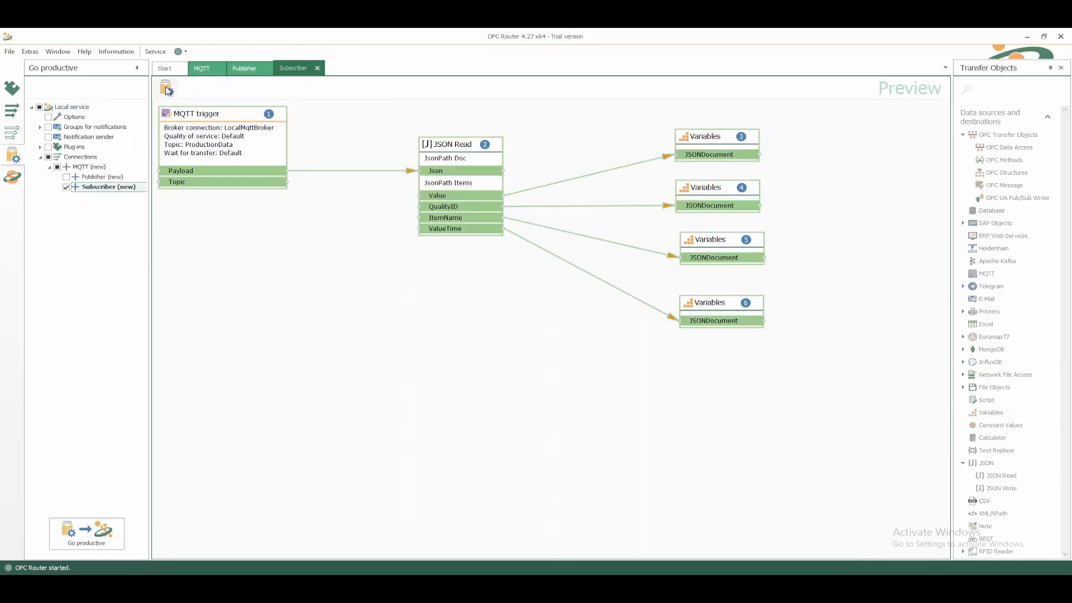
pyautogui.click(78, 536)
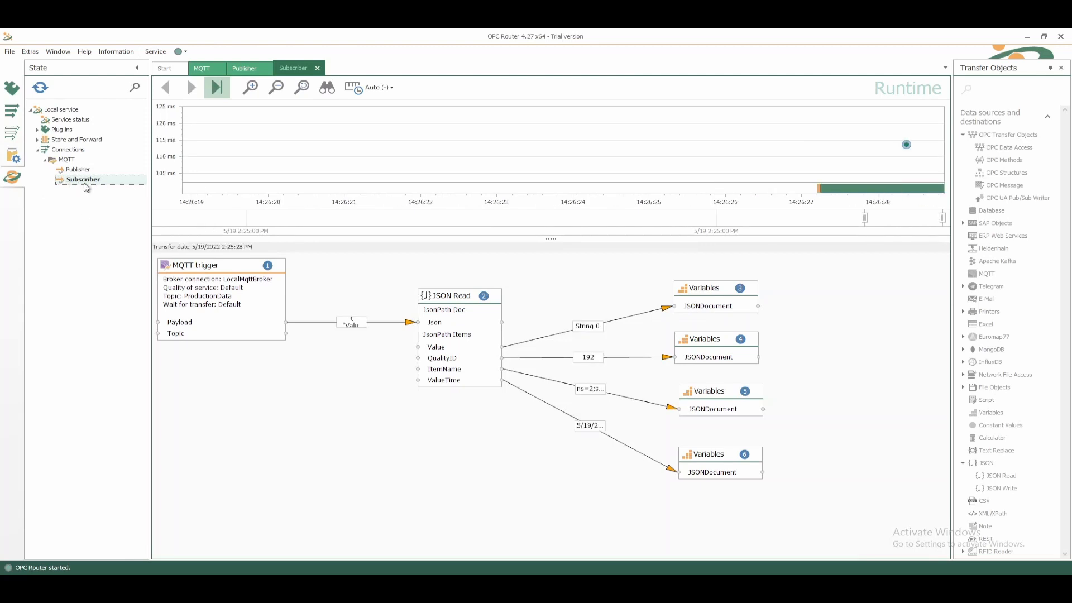
# - Examine the Publisher's runtime view, checking the item data passed to JSON Write and the JSON payload sent to MQTT
pyautogui.click(85, 172)
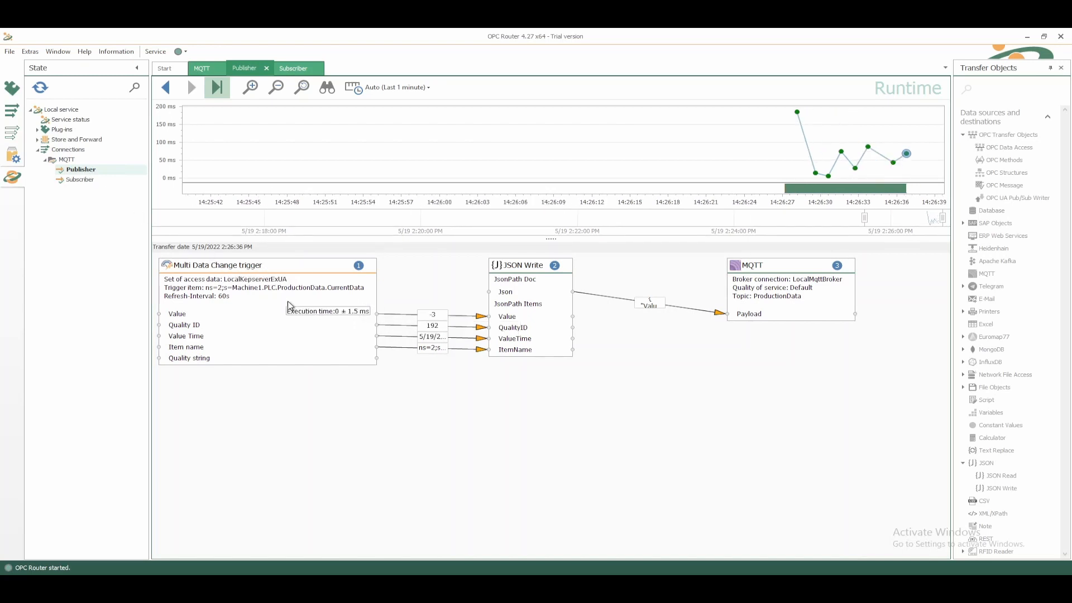
pyautogui.moveTo(436, 350)
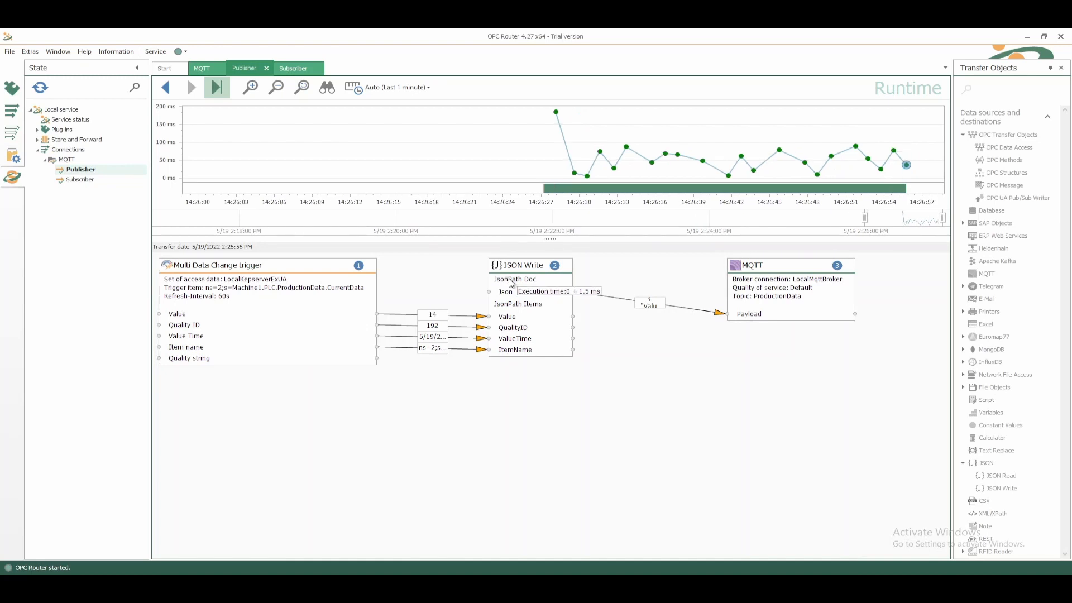
pyautogui.moveTo(641, 303)
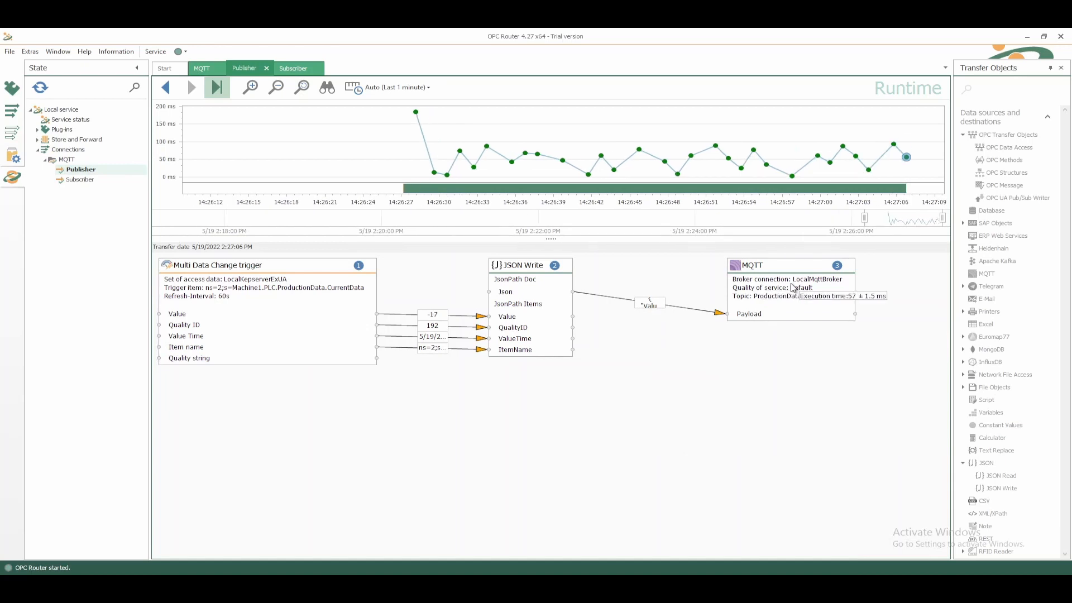
# - Examine the Subscriber's runtime view, checking the received payload and the Value and QualityID data passed to the Variables objects
pyautogui.click(76, 181)
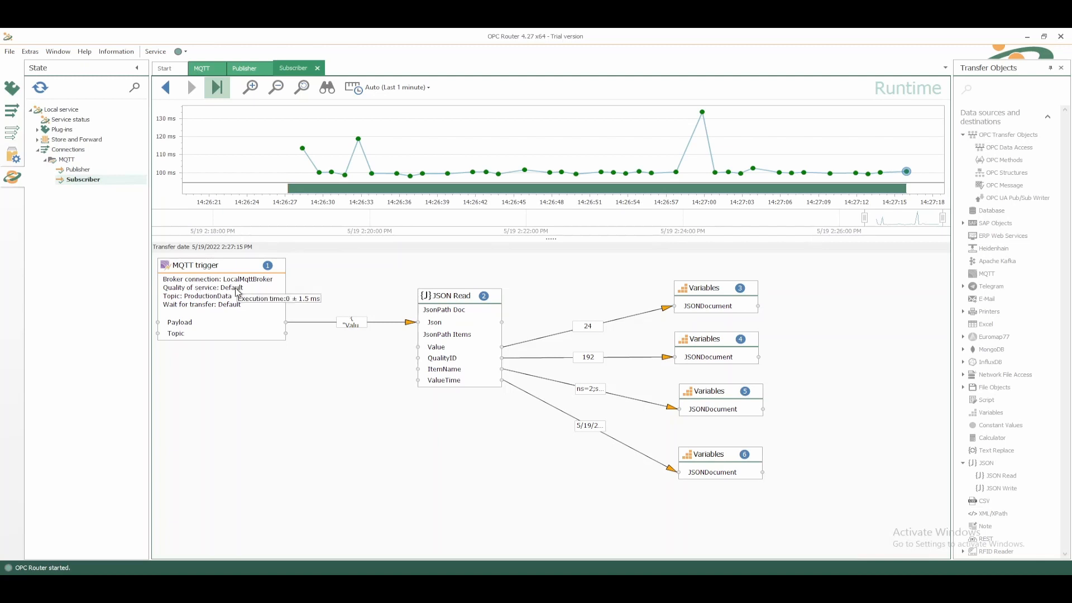
pyautogui.moveTo(346, 326)
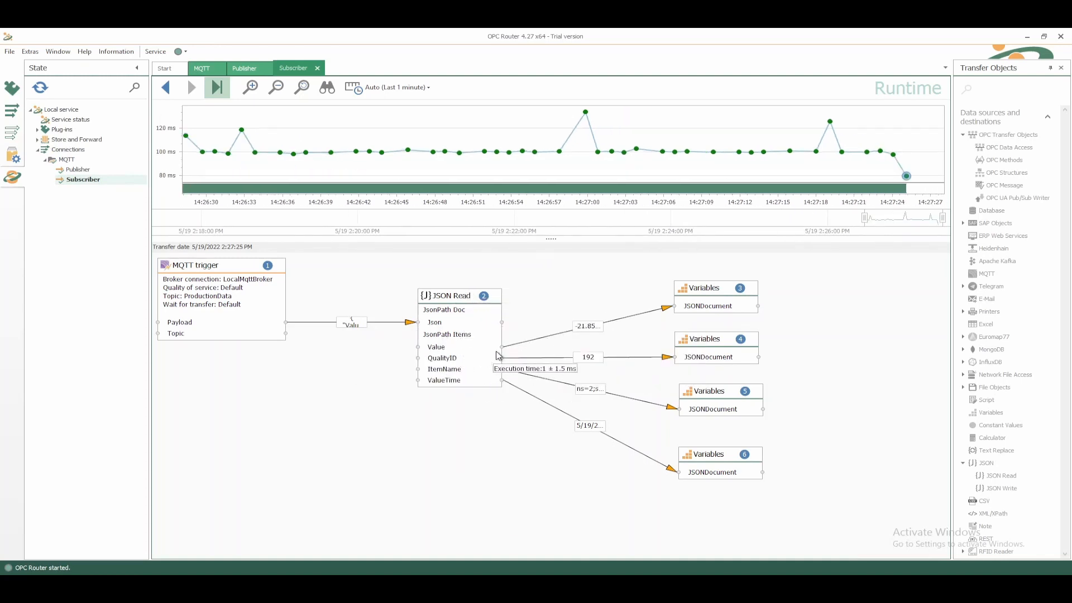
pyautogui.moveTo(586, 330)
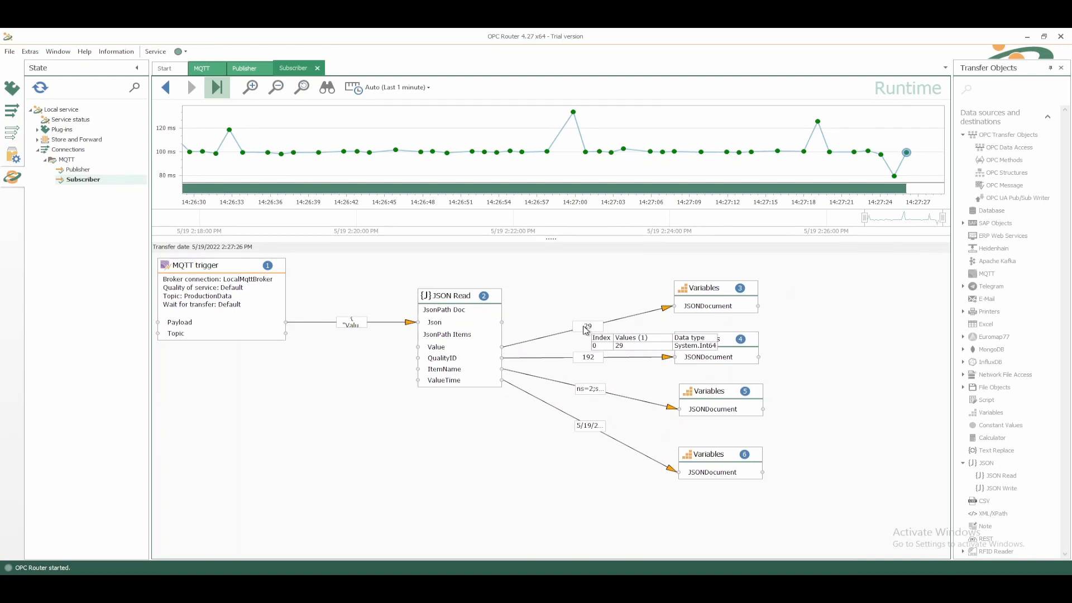
pyautogui.moveTo(589, 360)
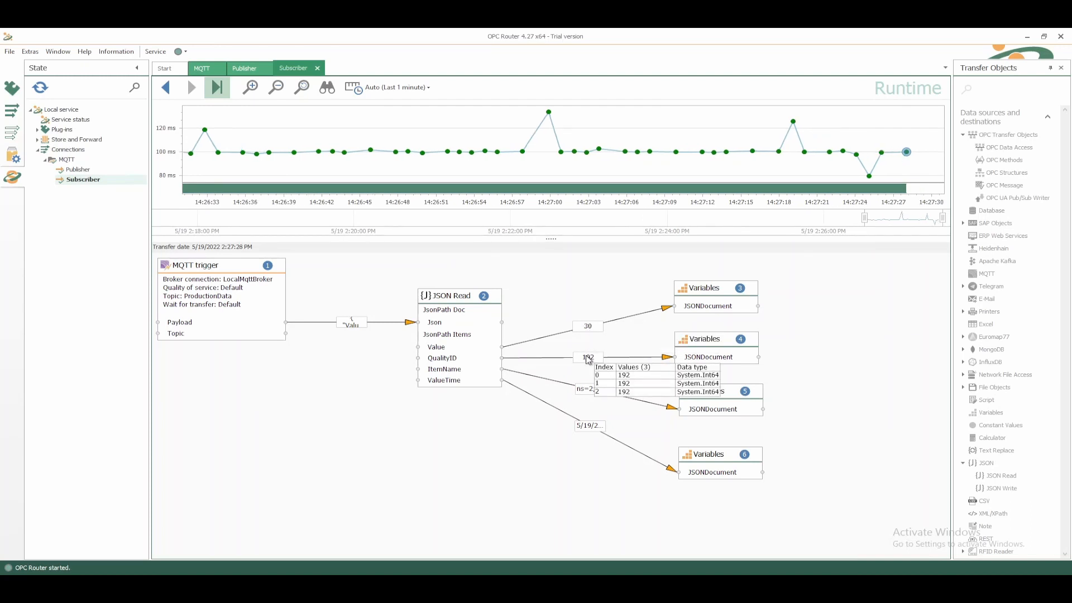